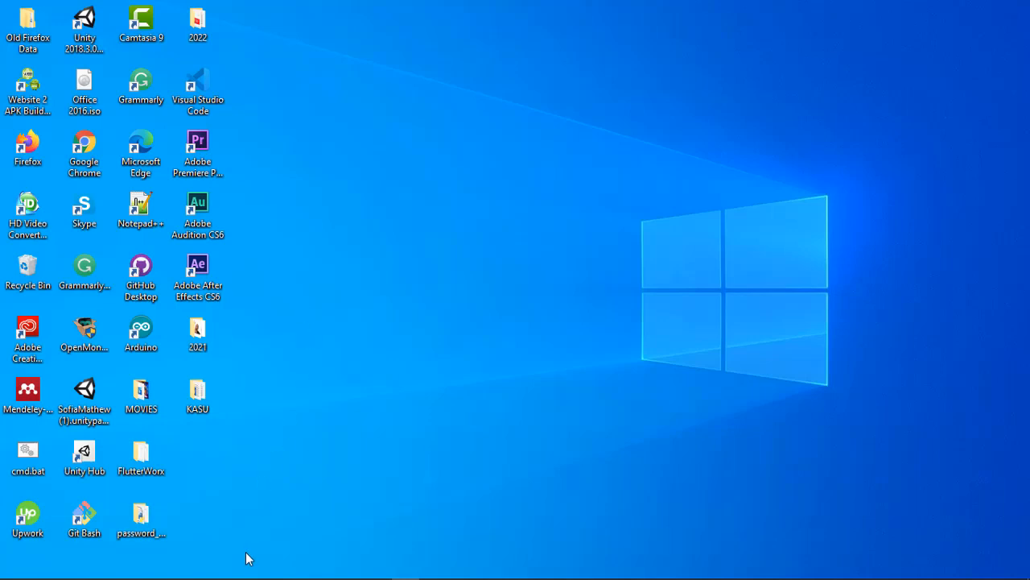
Search the computer for "word" and close the search results.
mouse_move(245, 576)
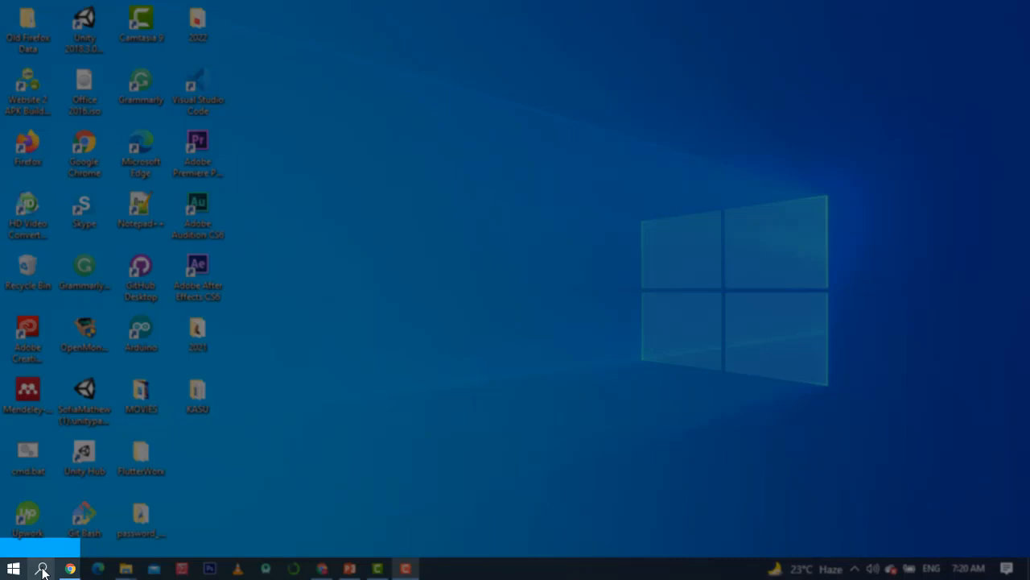
left_click(42, 570)
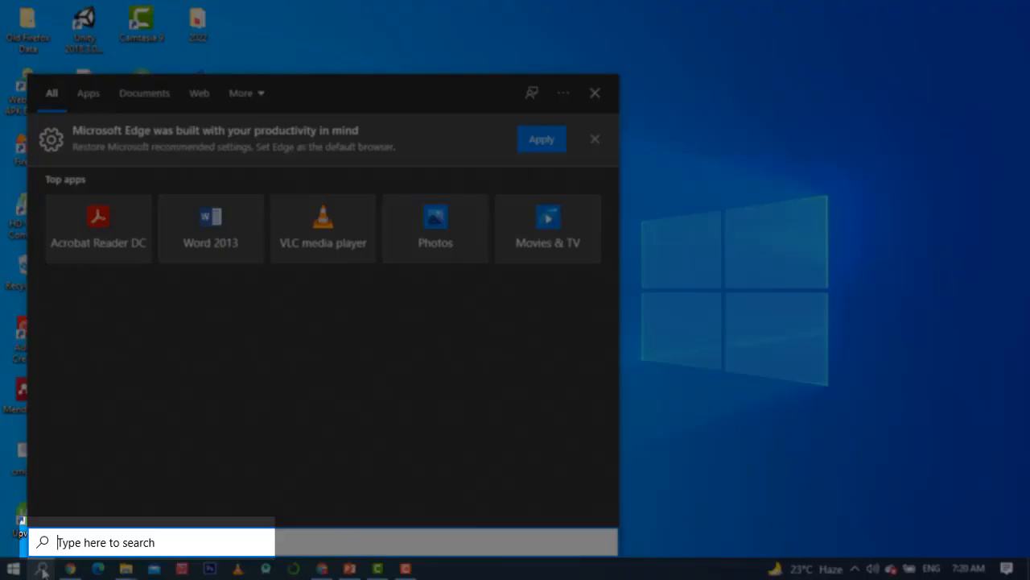
type("wo")
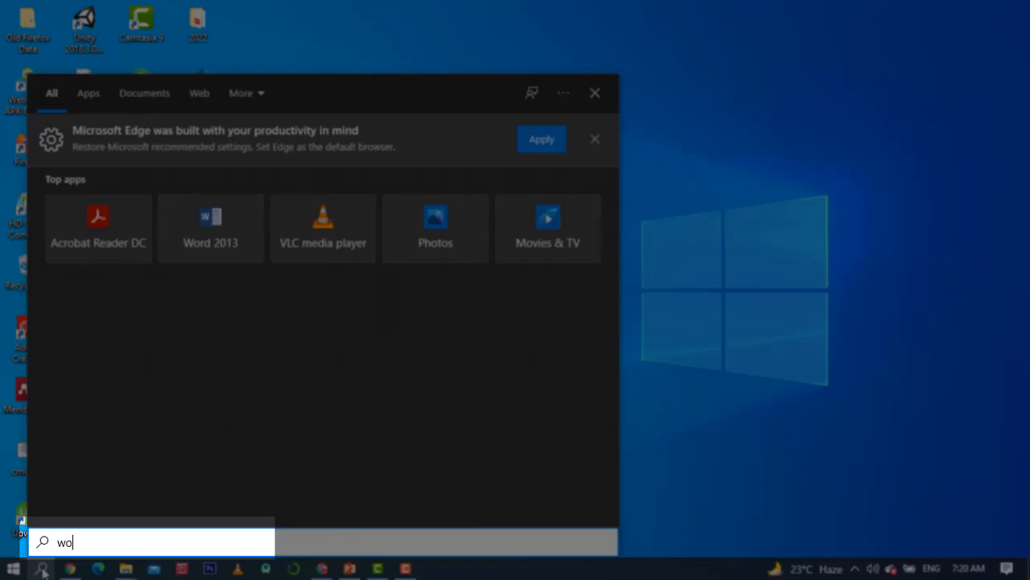
type("rd")
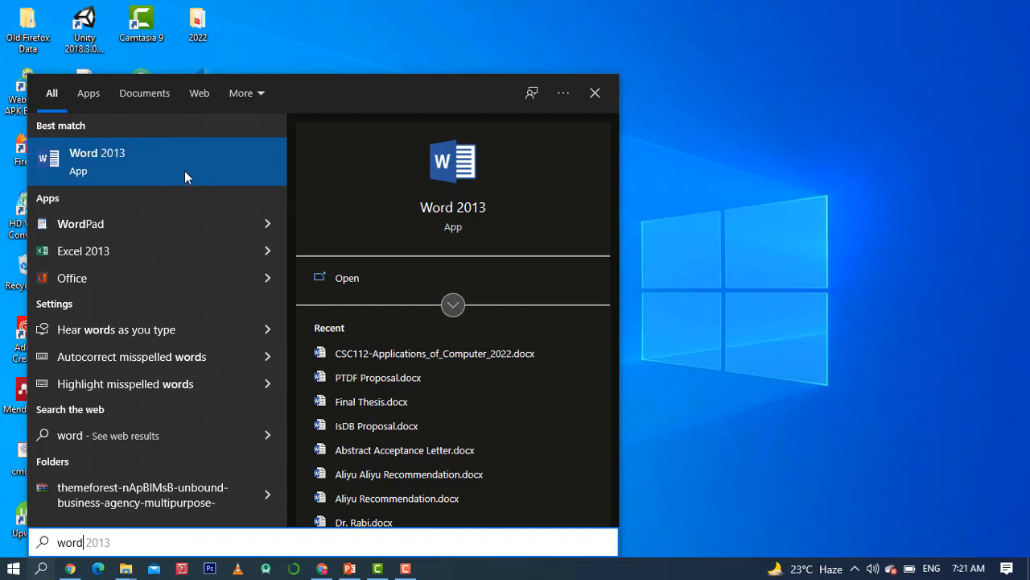
left_click(595, 94)
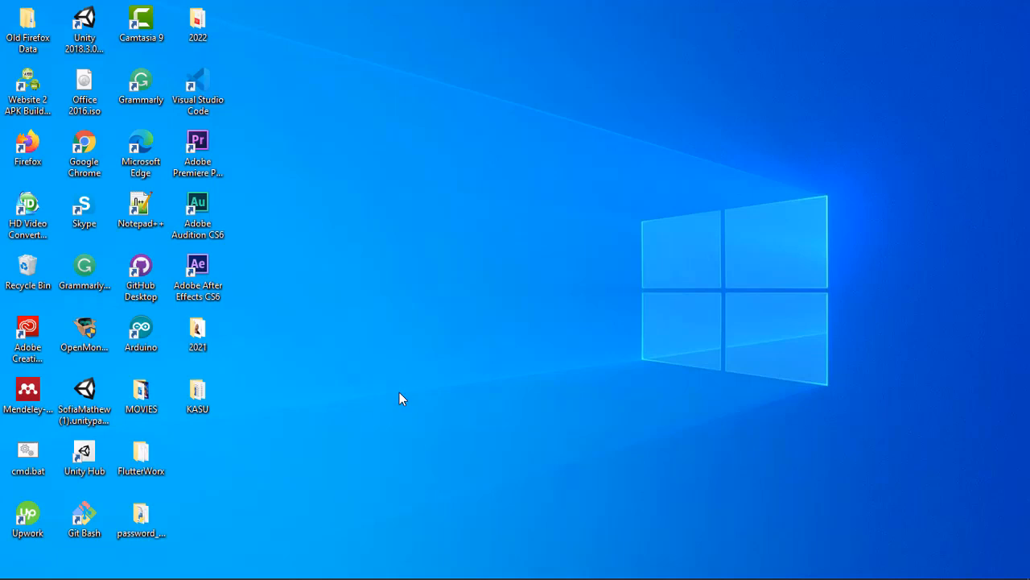
Start Word 2013 and create a blank document.
key("super")
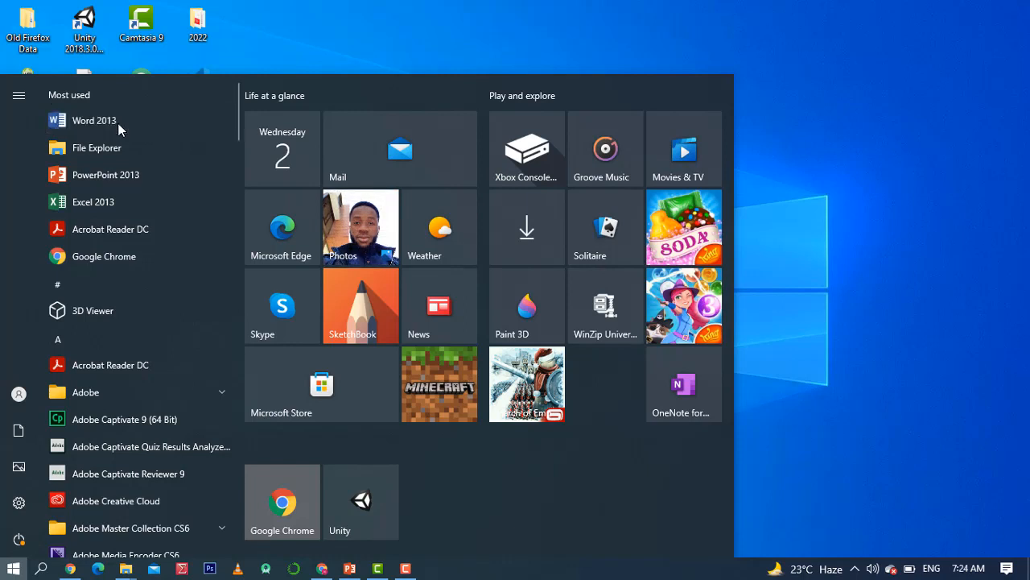
key("super")
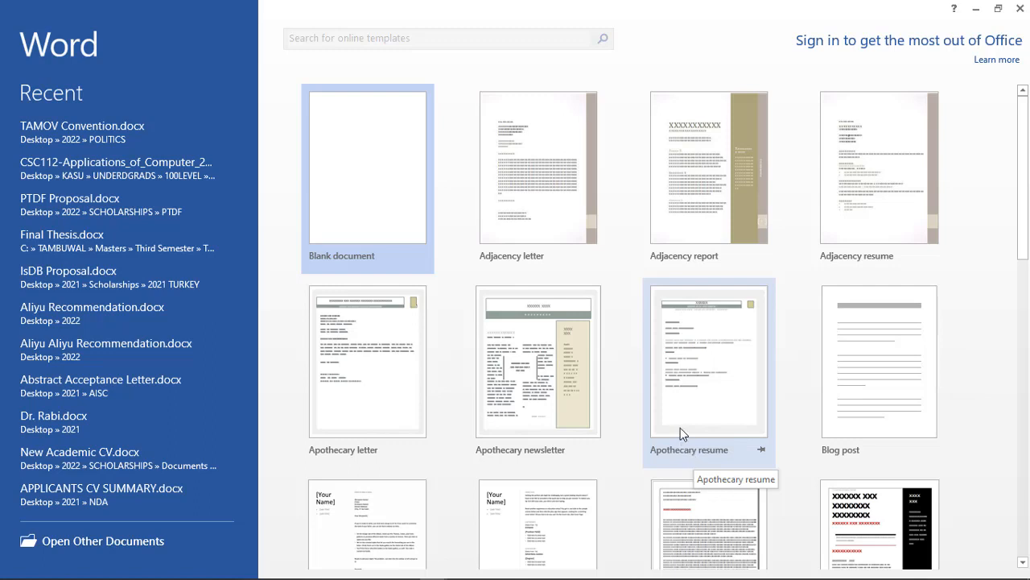
left_click(368, 201)
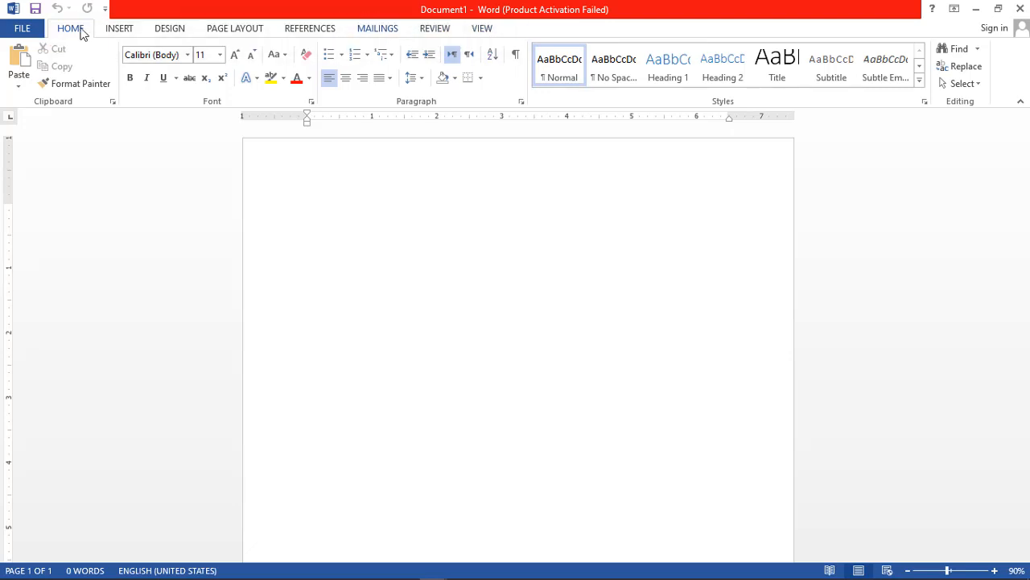
Examine the insert, design and page layout commands available for the blank document, and return to the basic formatting commands.
left_click(125, 32)
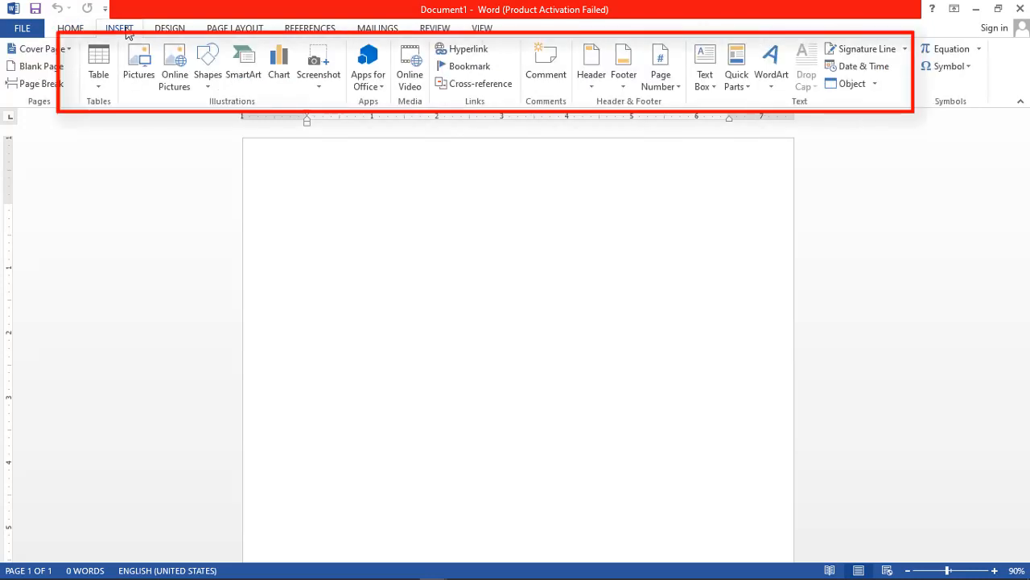
left_click(169, 29)
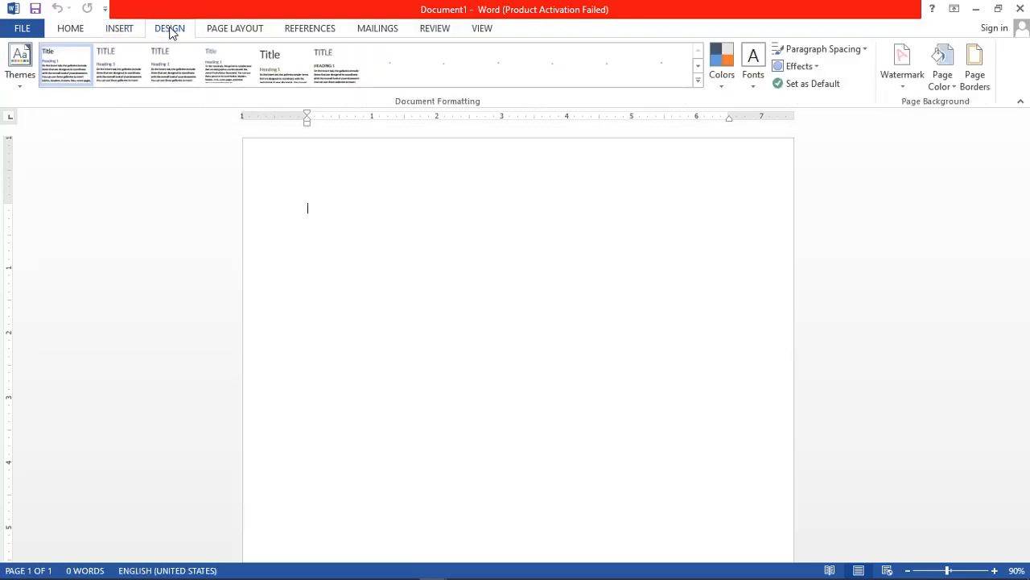
left_click(70, 29)
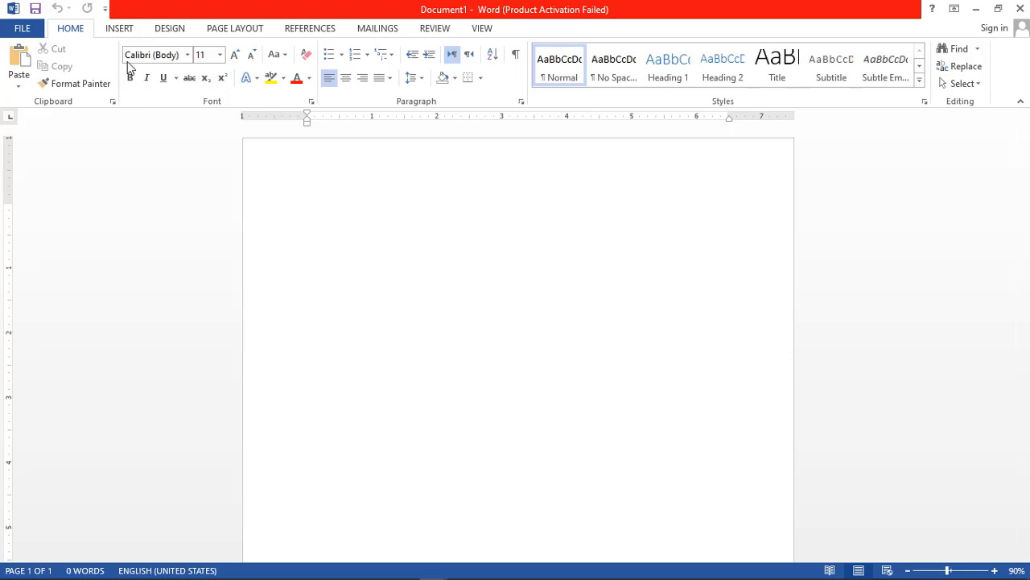
left_click(120, 30)
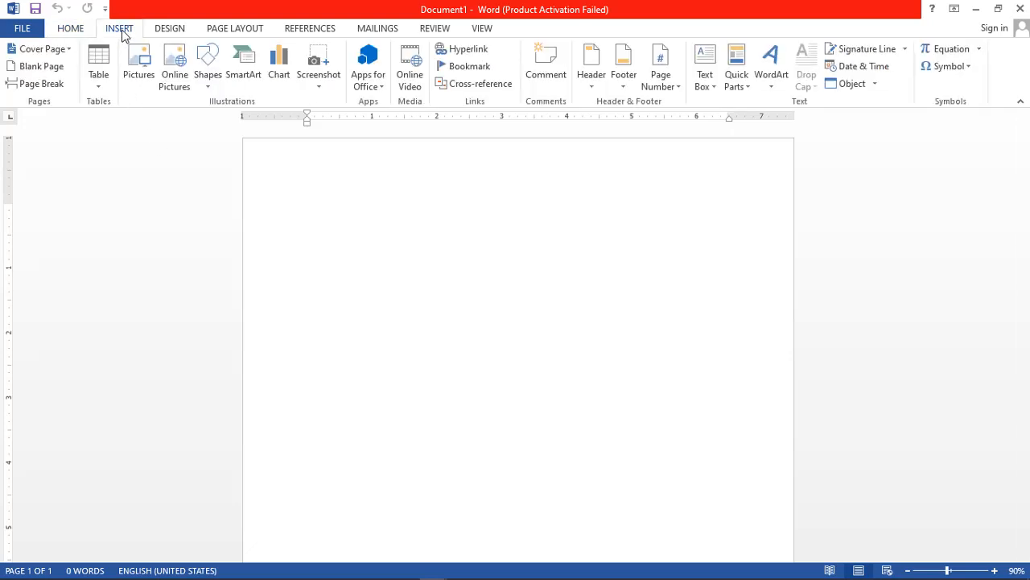
left_click(168, 33)
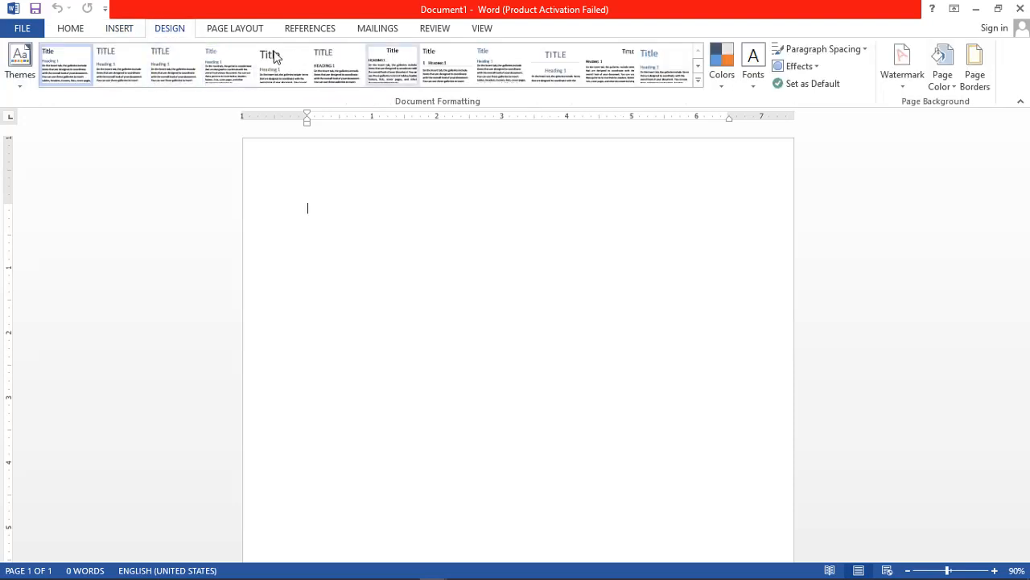
left_click(236, 33)
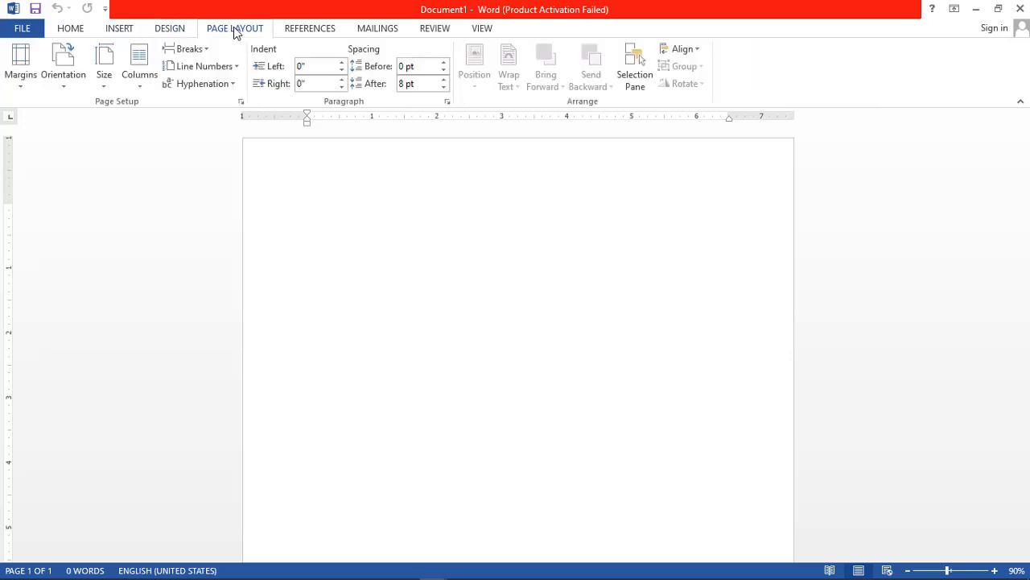
left_click(81, 36)
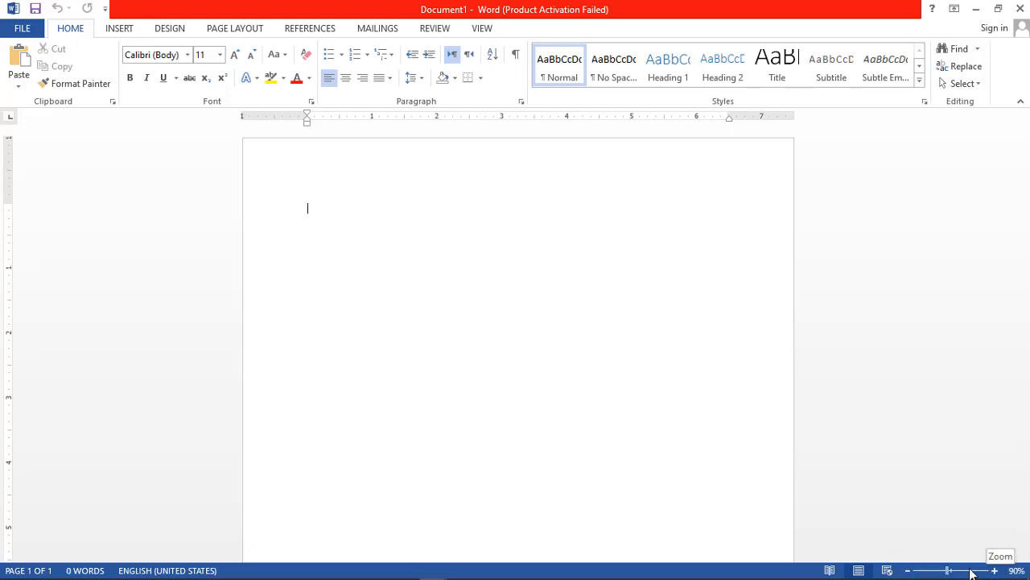
Zoom the blank page out and in several times, finishing at 100%.
left_click(908, 571)
left_click(909, 571)
left_click(909, 570)
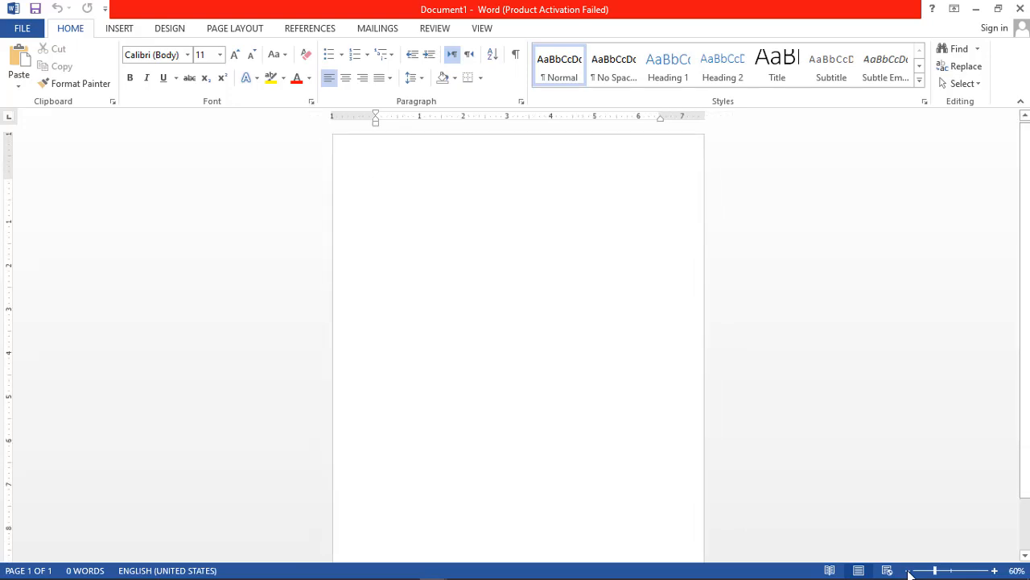
left_click(995, 570)
left_click(995, 570)
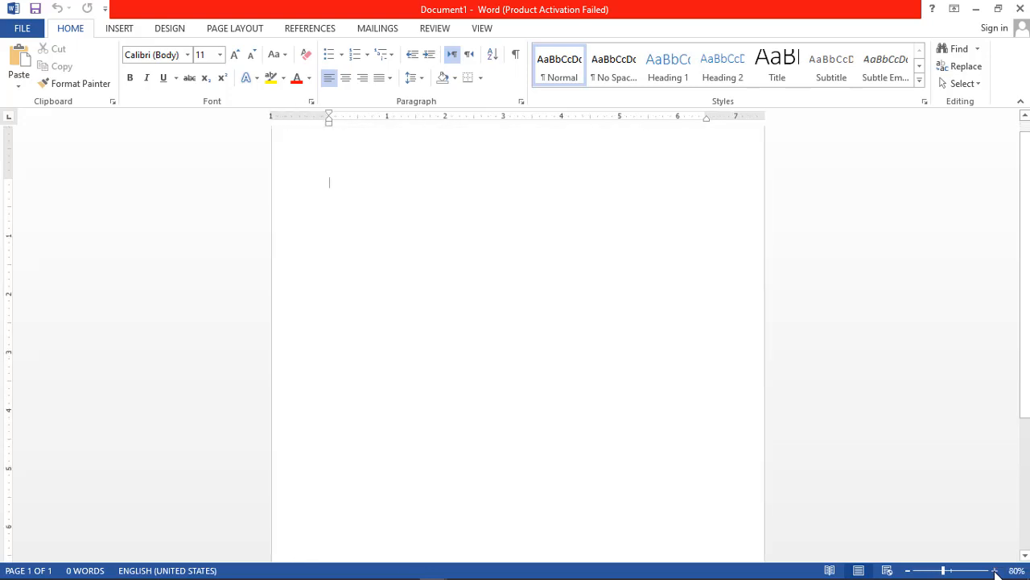
left_click(995, 570)
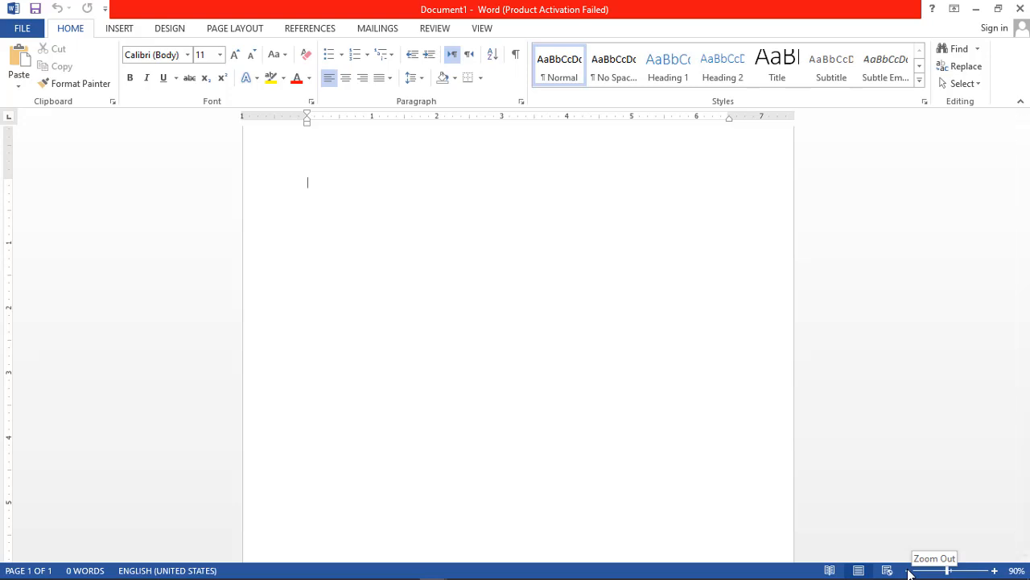
left_click(909, 571)
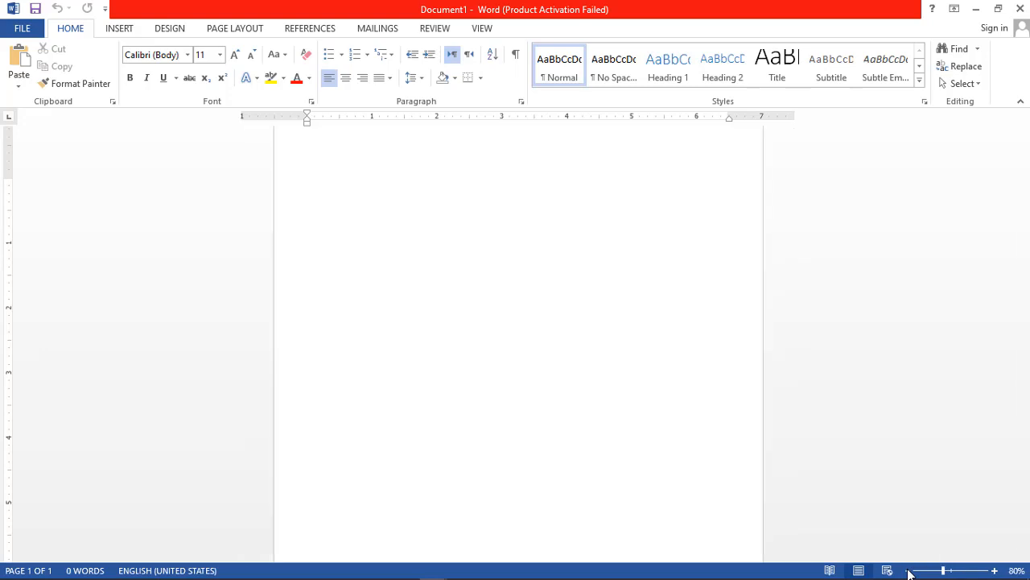
left_click(909, 571)
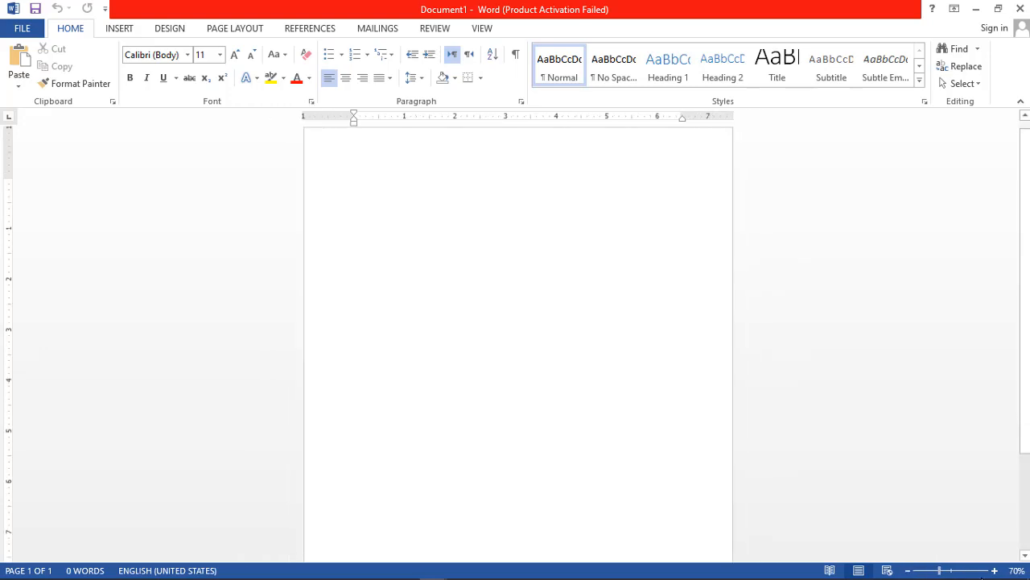
left_click(995, 571)
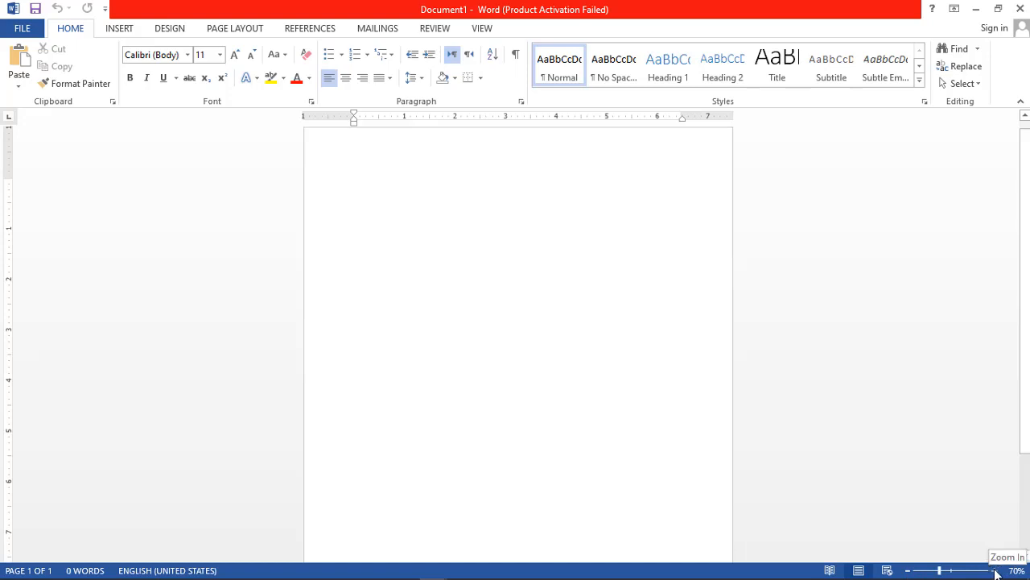
left_click(995, 571)
left_click(995, 570)
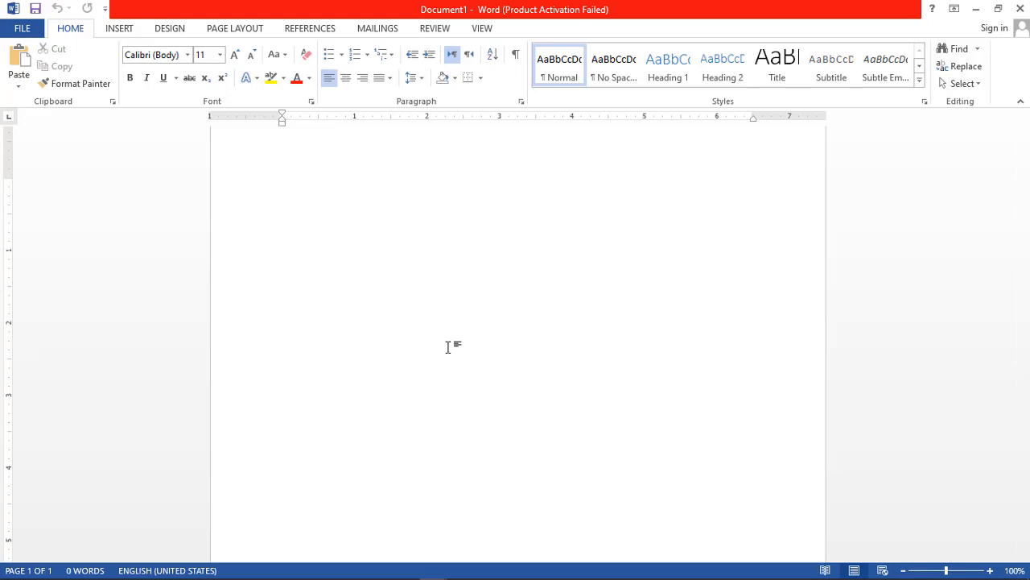
Paste the copied paragraph into the document and format all its text as Times New Roman, size 12.
type("My first contact with Aliyu was during the year 2020, when he organized a capacity building training program for the youth in his community. During the training, he presented materials with ease and humor that he set the tone for the entire training. His creative ideas for presentations and activities were inventive and entertaining. The experience had a profound effect on the participants.")
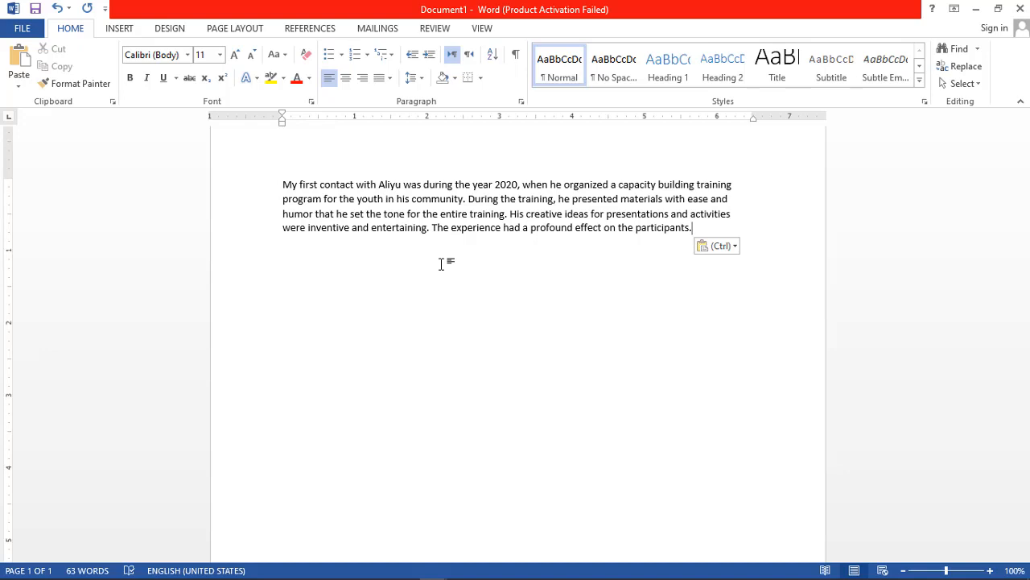
key("ctrl+a")
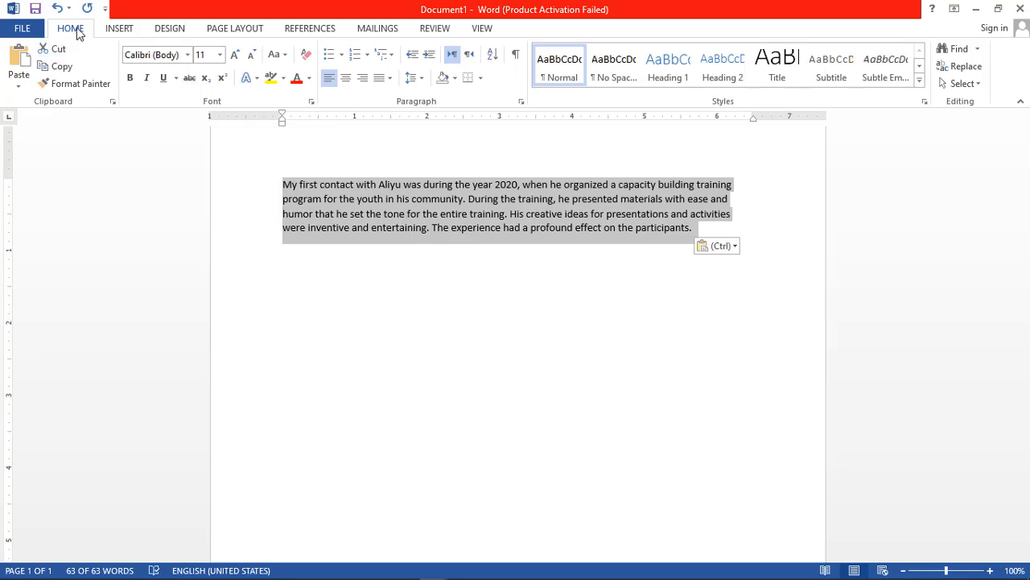
left_click(187, 56)
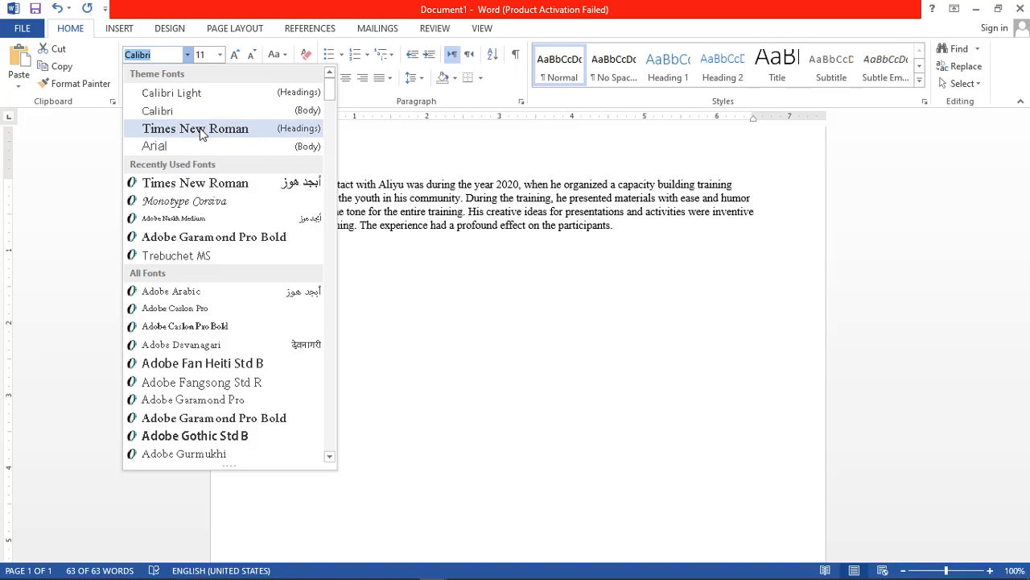
left_click(195, 128)
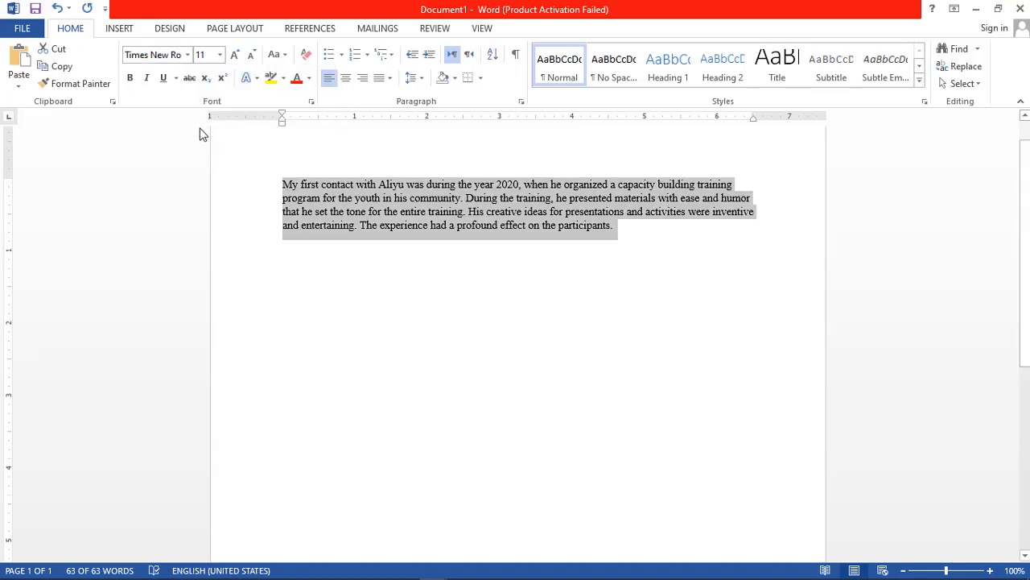
left_click(222, 58)
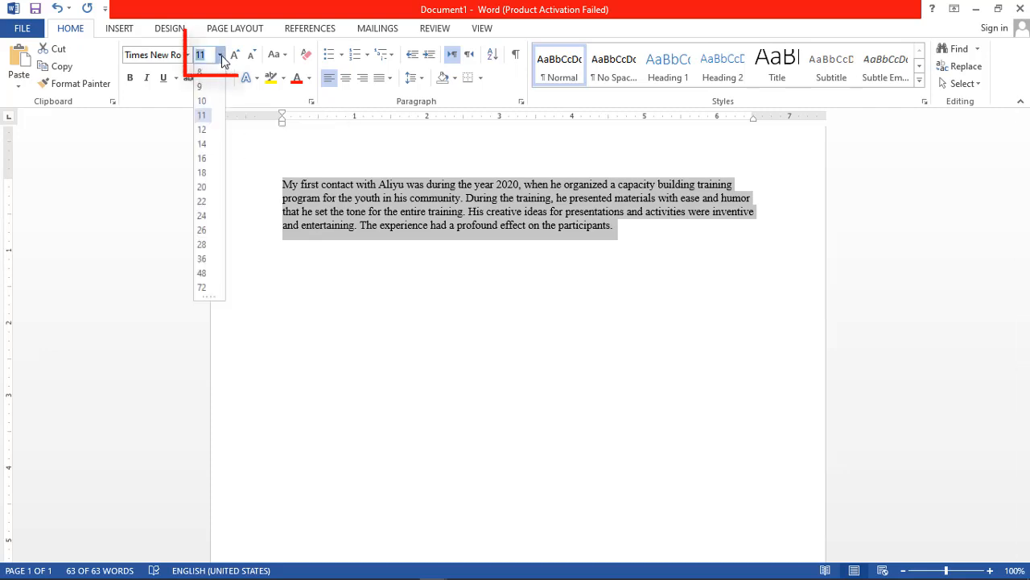
left_click(202, 130)
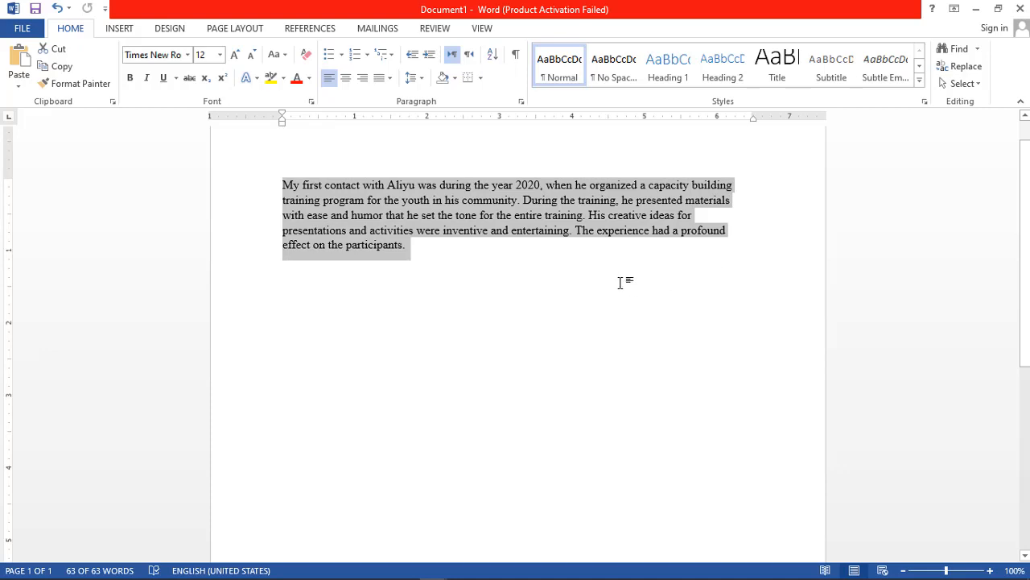
Try center, right and left alignment on the whole paragraph.
left_click(346, 79)
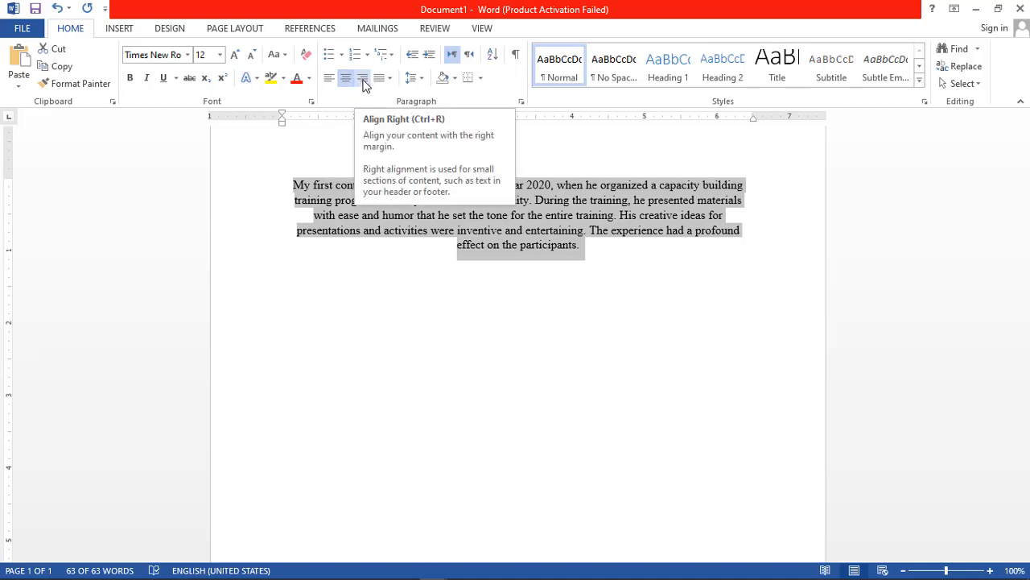
left_click(363, 79)
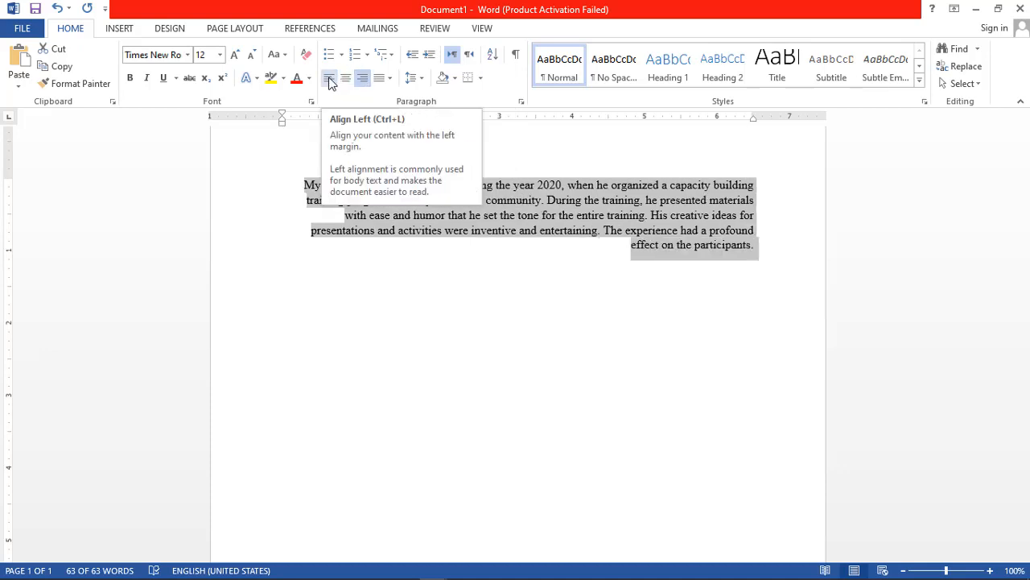
left_click(330, 80)
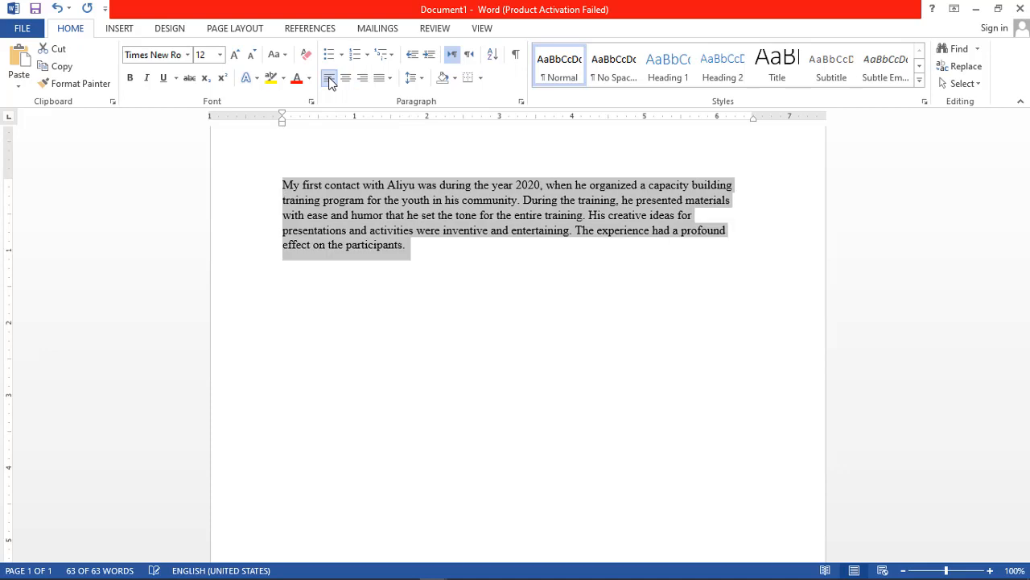
Justify the whole paragraph between the margins and deselect the text.
left_click(391, 81)
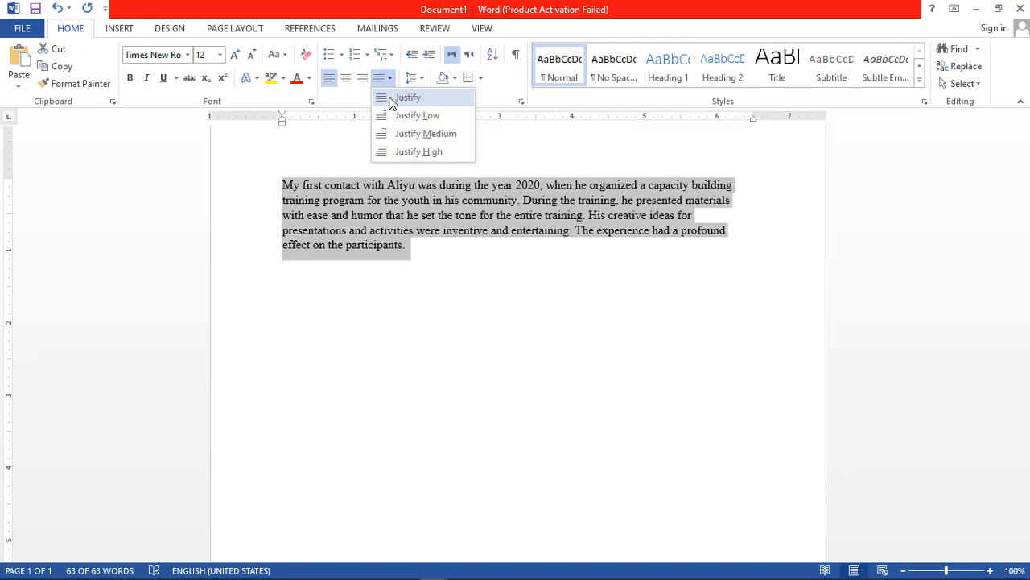
left_click(392, 98)
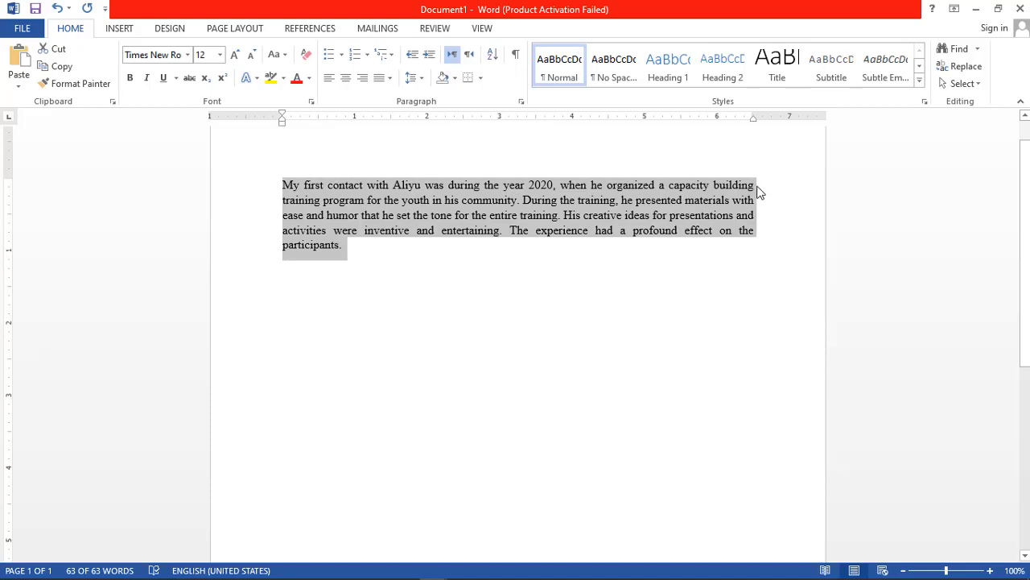
left_click(400, 266)
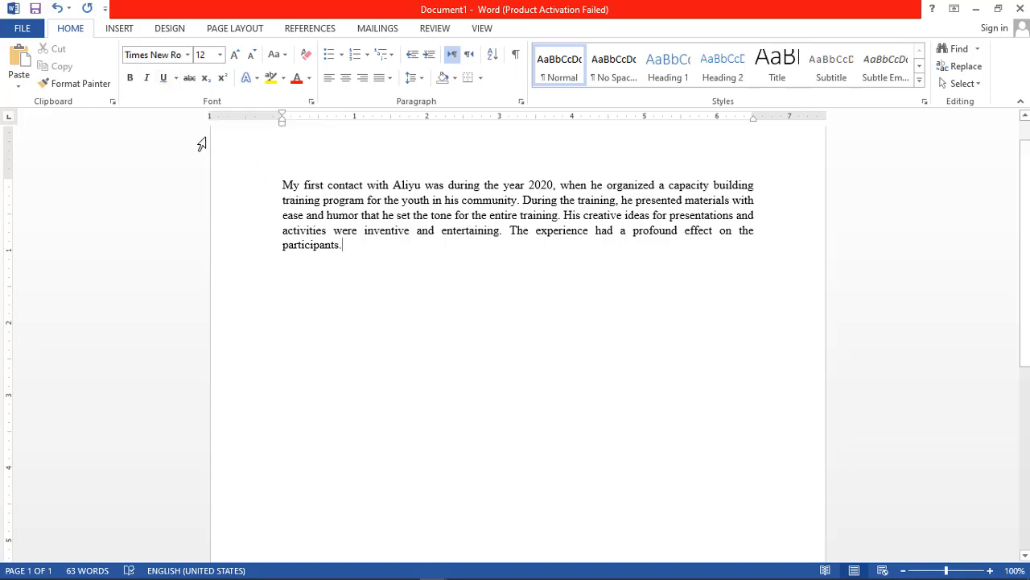
left_click(176, 80)
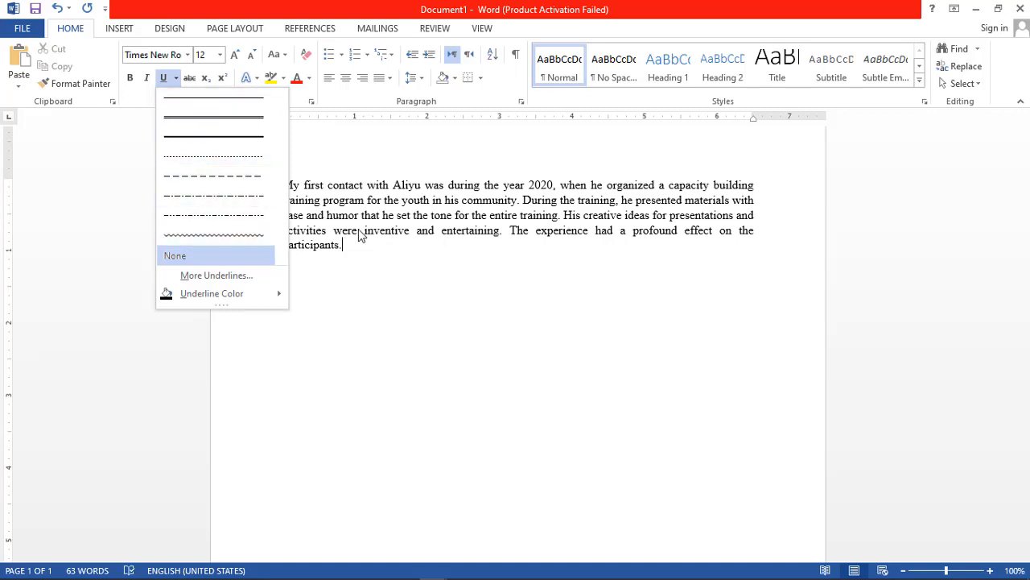
key("Escape")
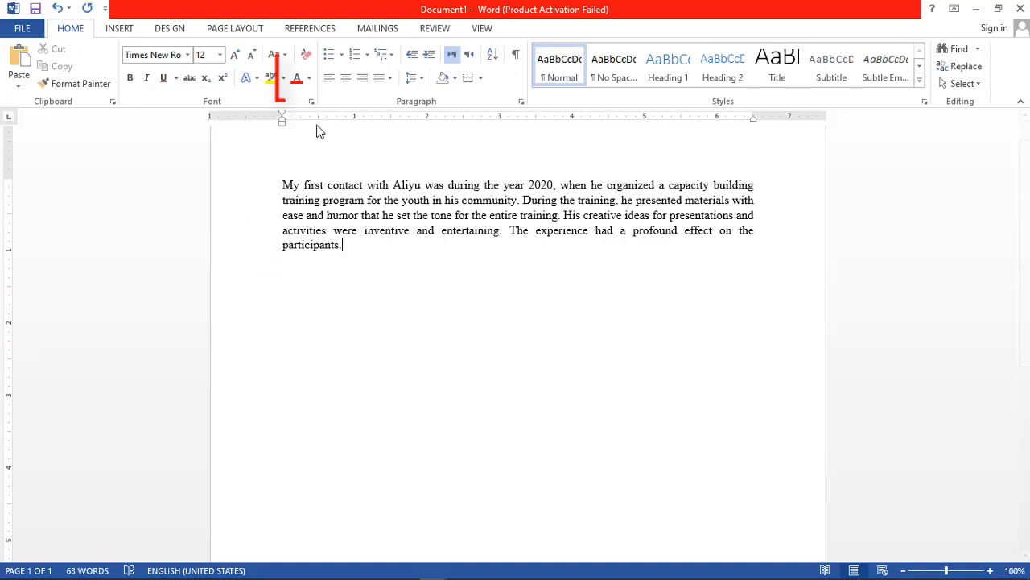
left_click(310, 78)
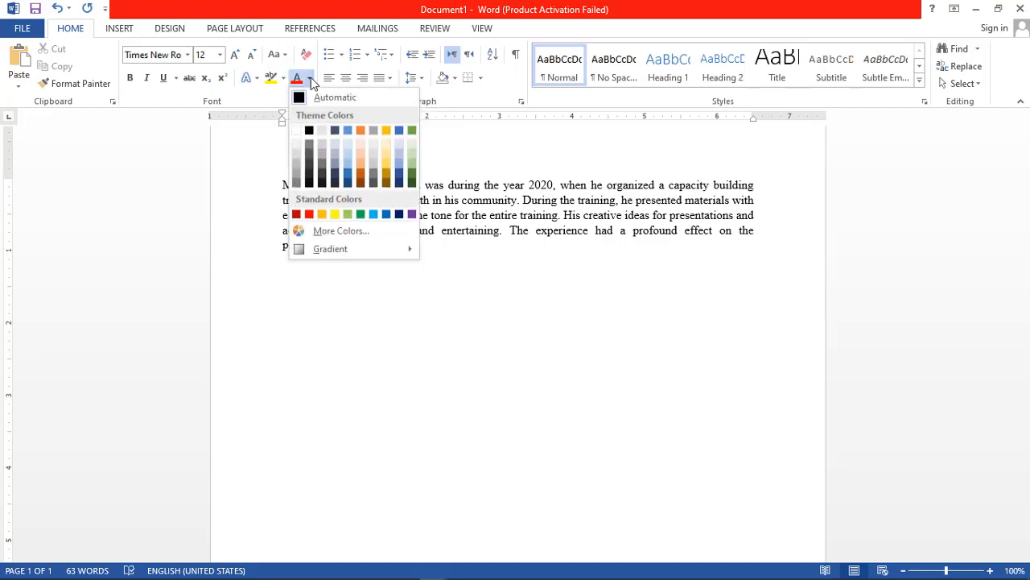
left_click(311, 81)
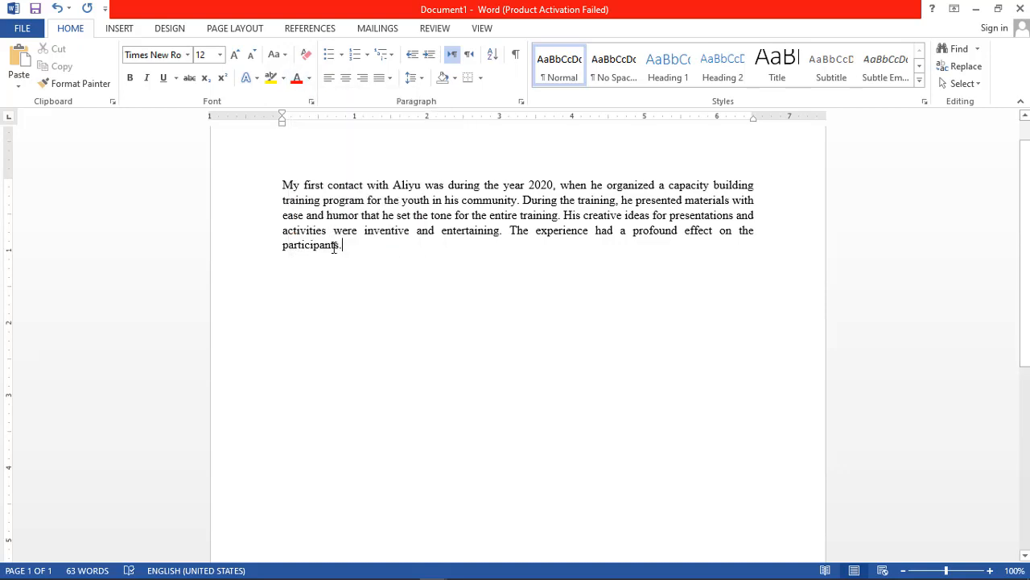
Try red as the font color on the whole paragraph and set the text to black from the theme colors.
key("ctrl+a")
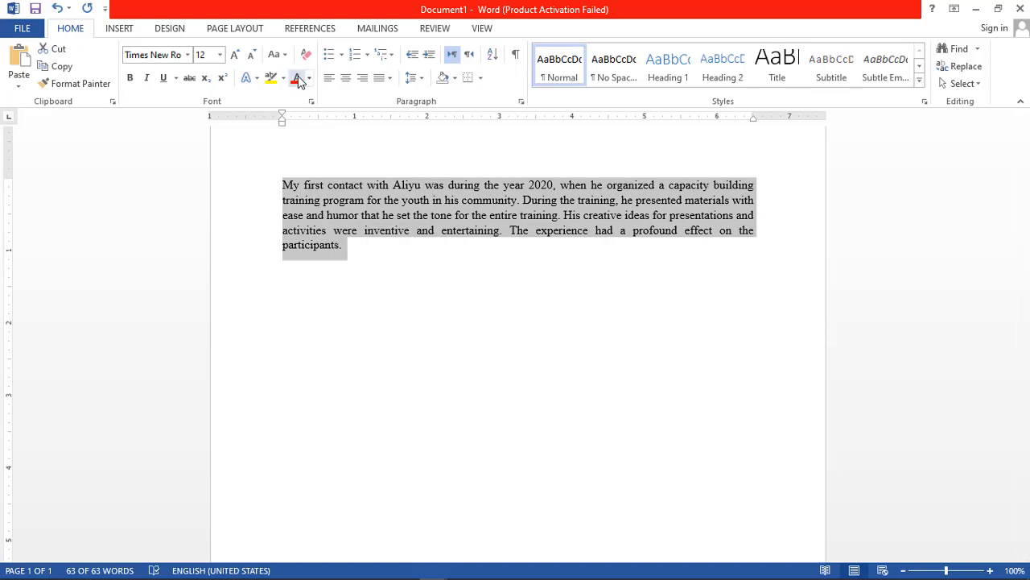
left_click(297, 80)
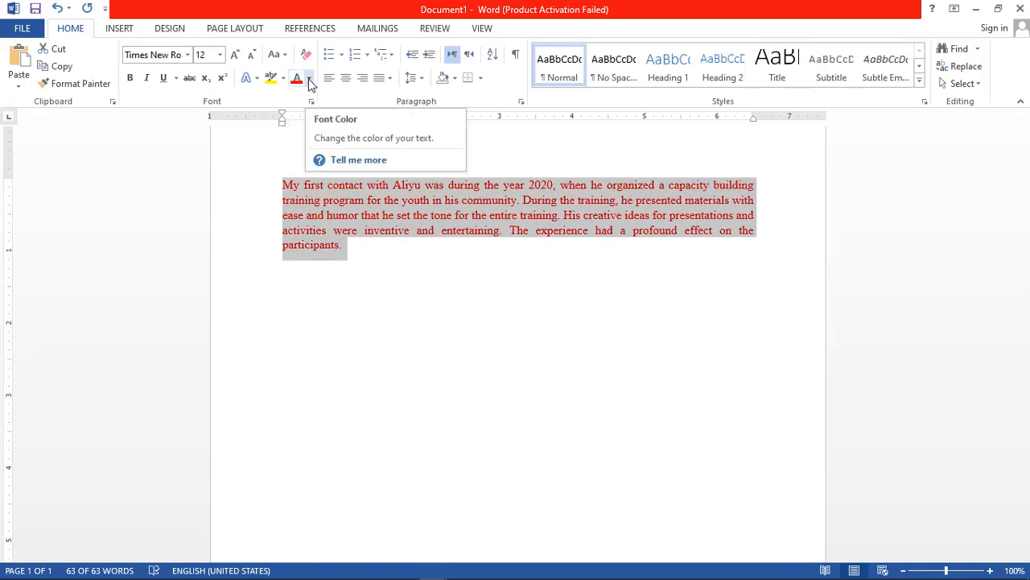
left_click(309, 80)
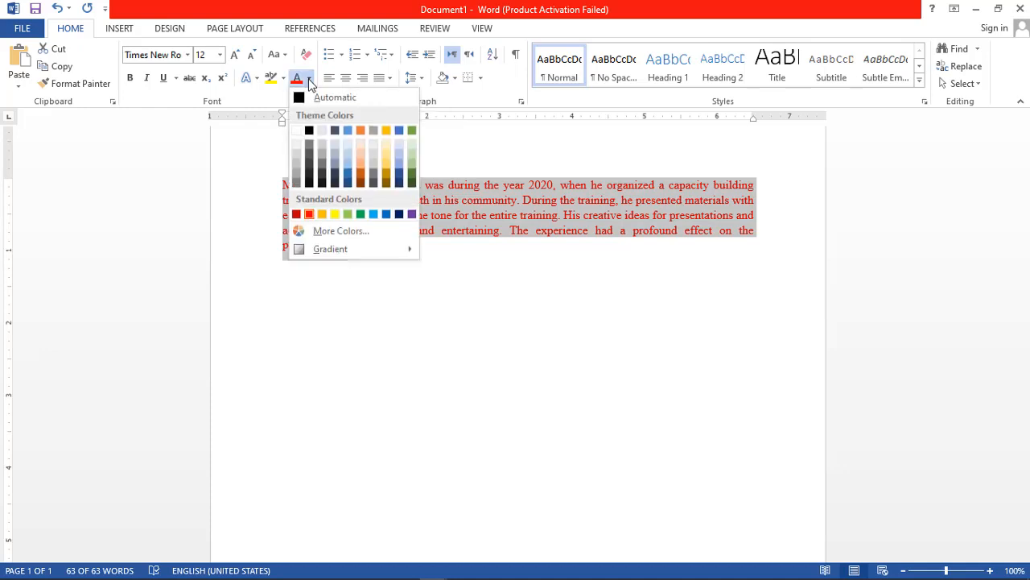
left_click(309, 131)
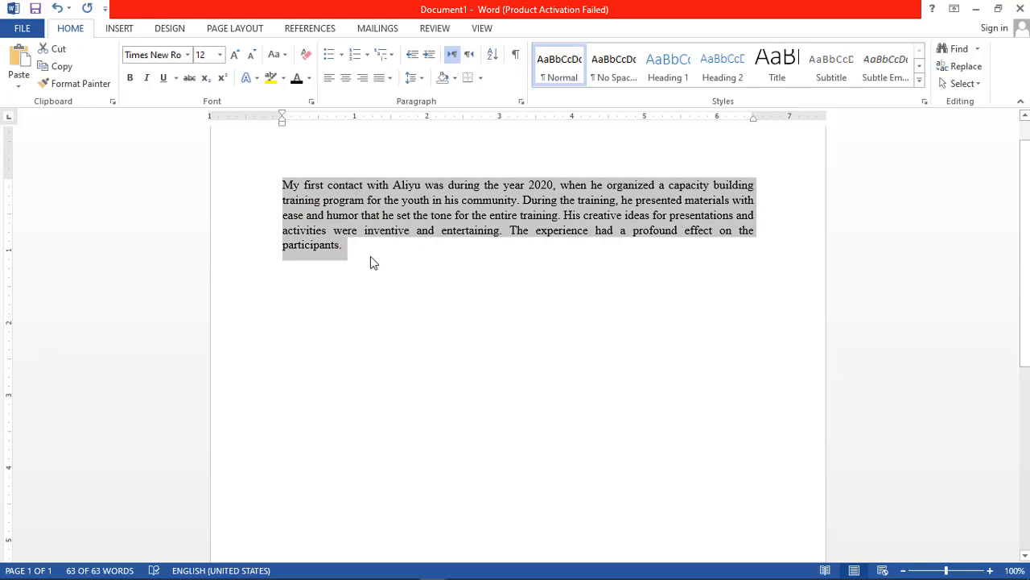
Try bold, italic and underline one at a time on the whole paragraph, turning each one off again.
left_click(130, 78)
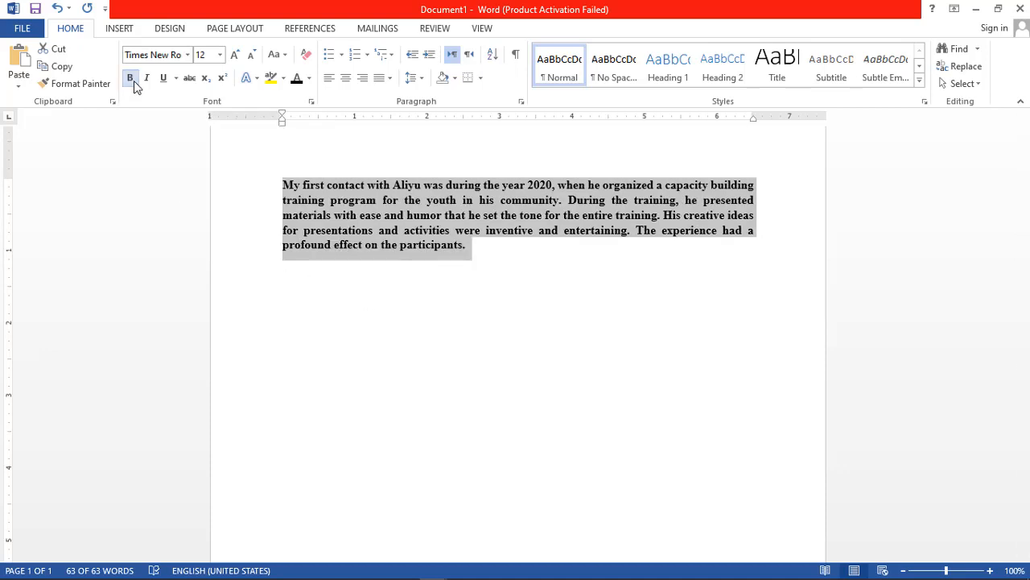
left_click(130, 79)
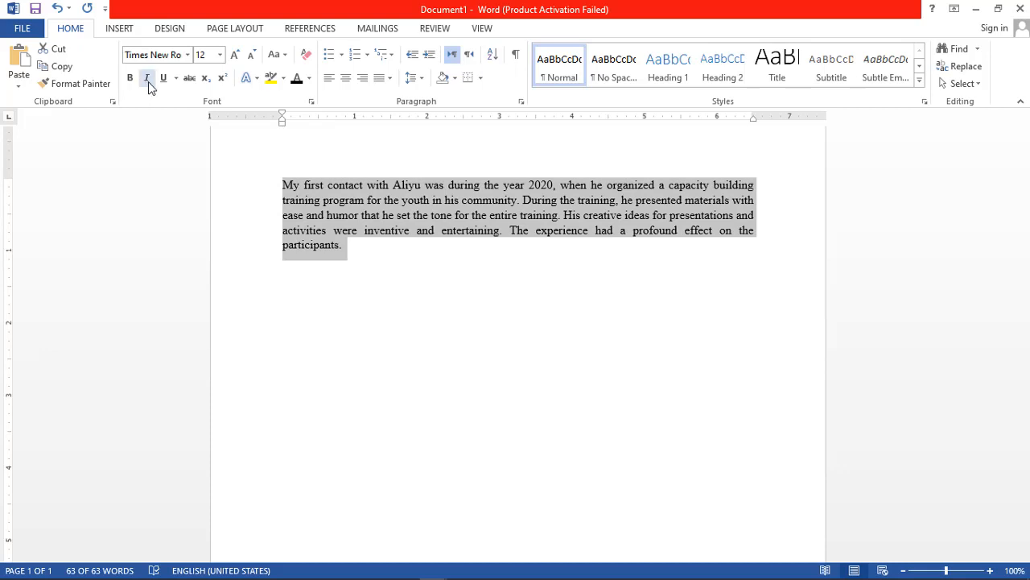
left_click(147, 78)
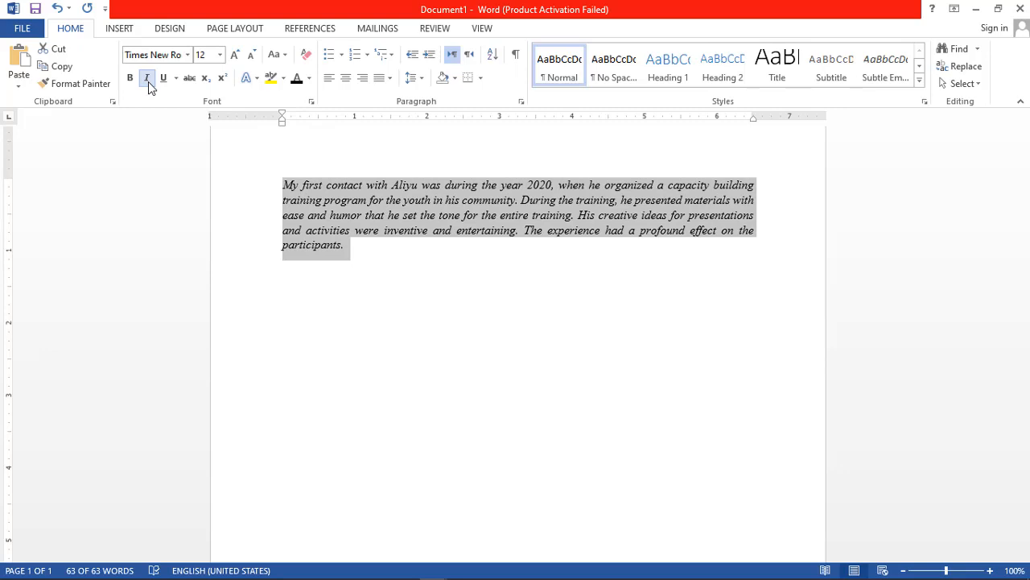
left_click(148, 81)
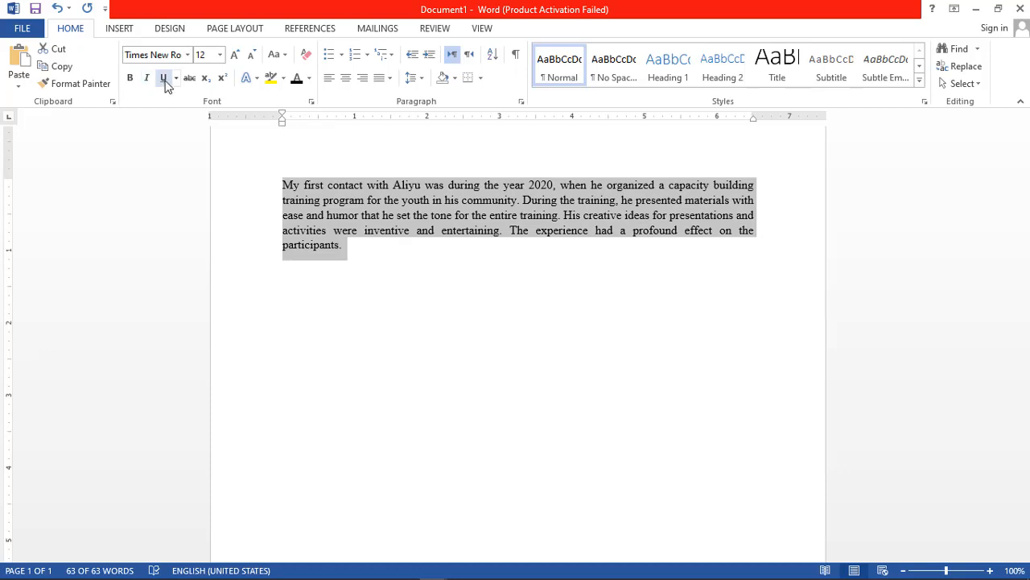
left_click(163, 78)
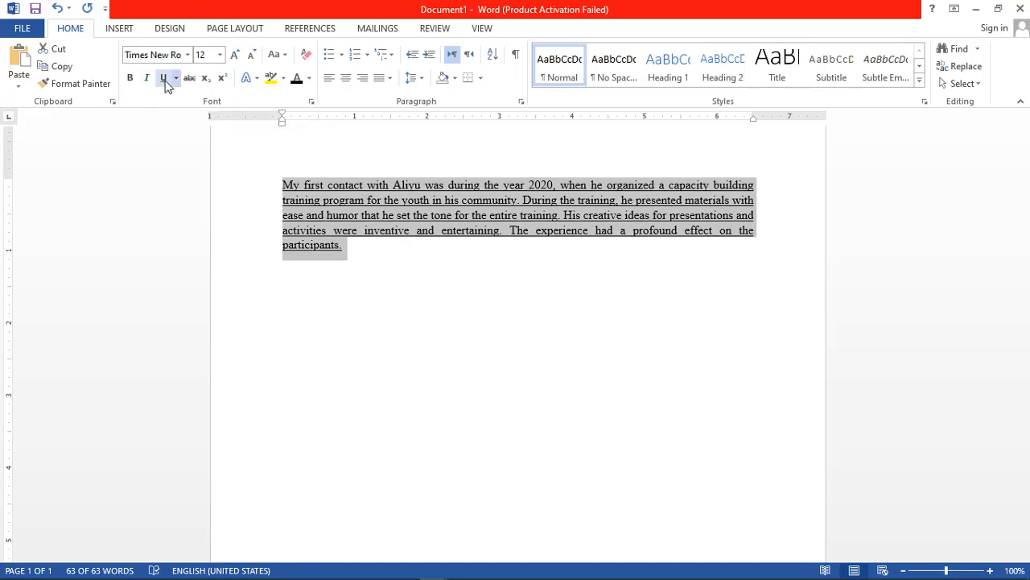
left_click(164, 80)
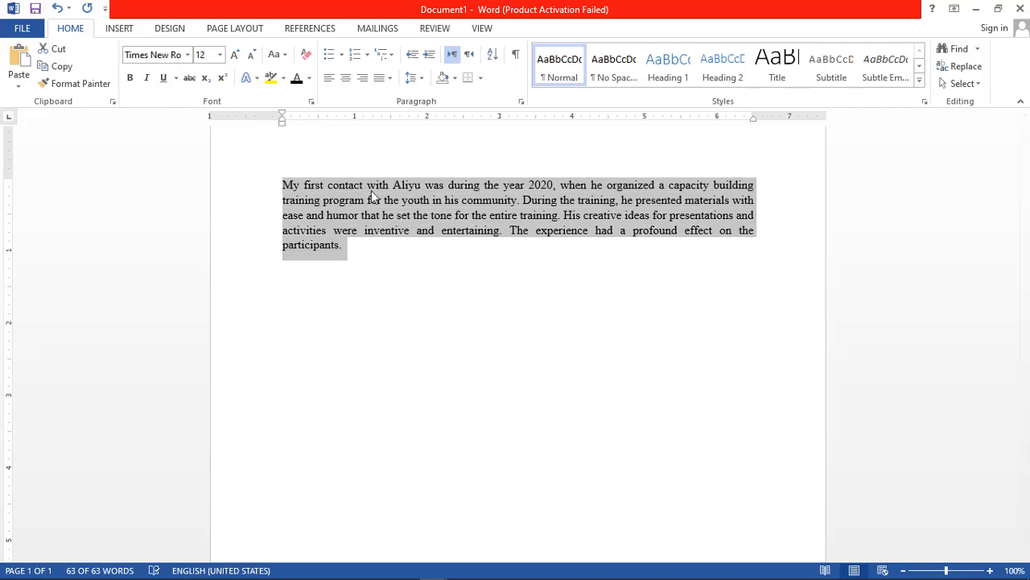
Deselect the text and start a new empty paragraph after the last line.
left_click(391, 271)
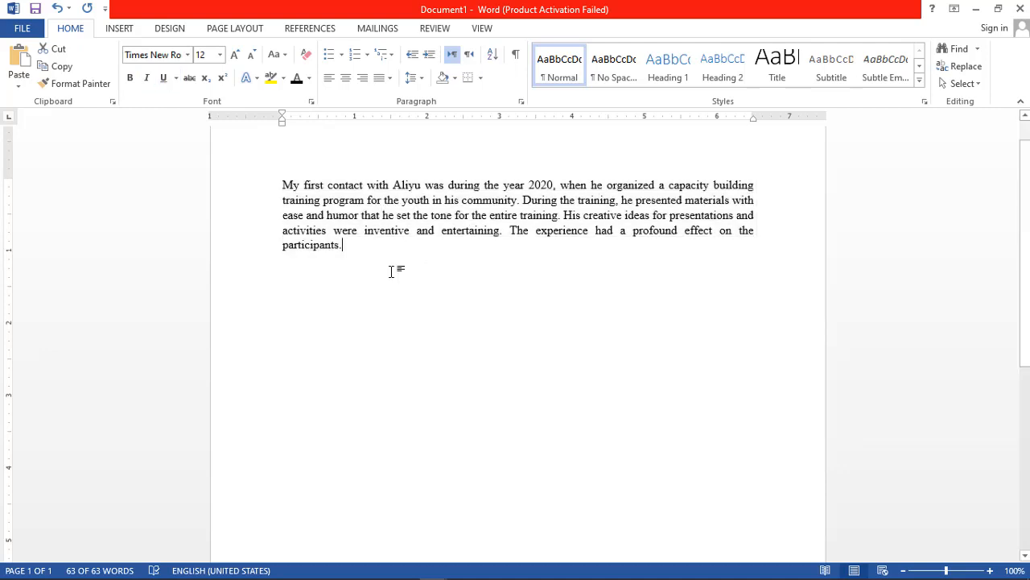
key("Return")
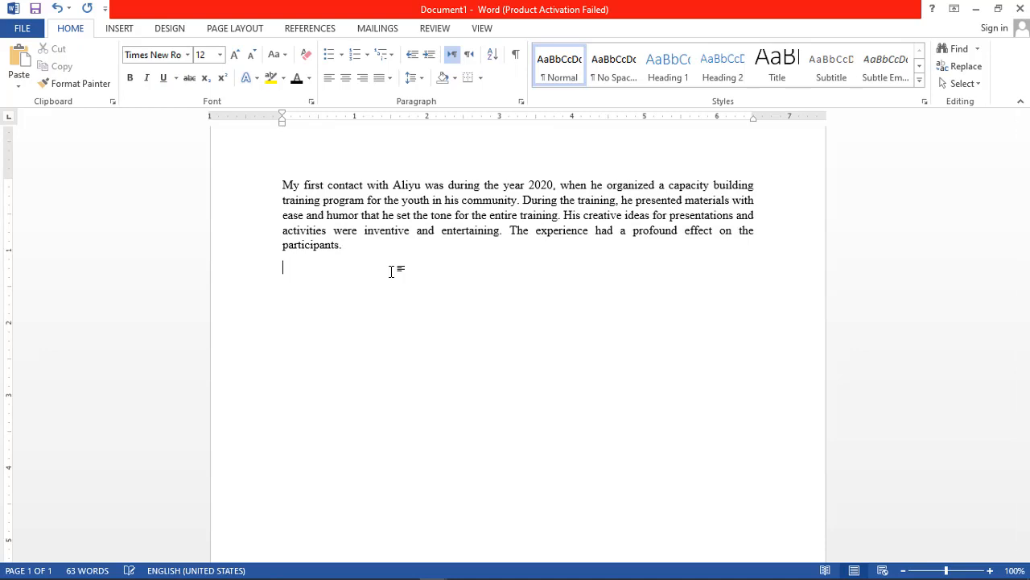
Examine the Change Case options and the bullet, numbering and multilevel list libraries without applying any of them.
left_click(286, 56)
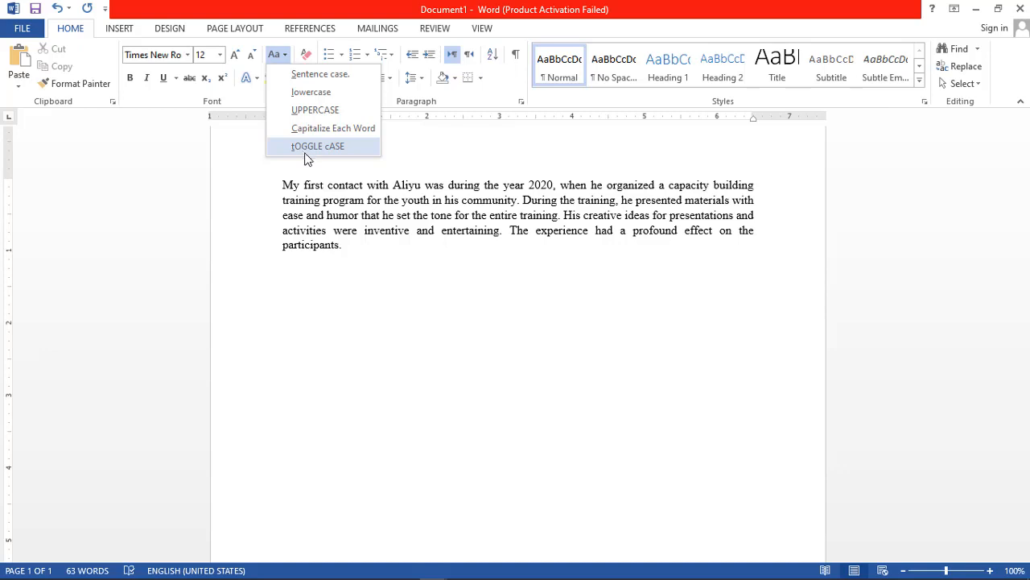
left_click(386, 254)
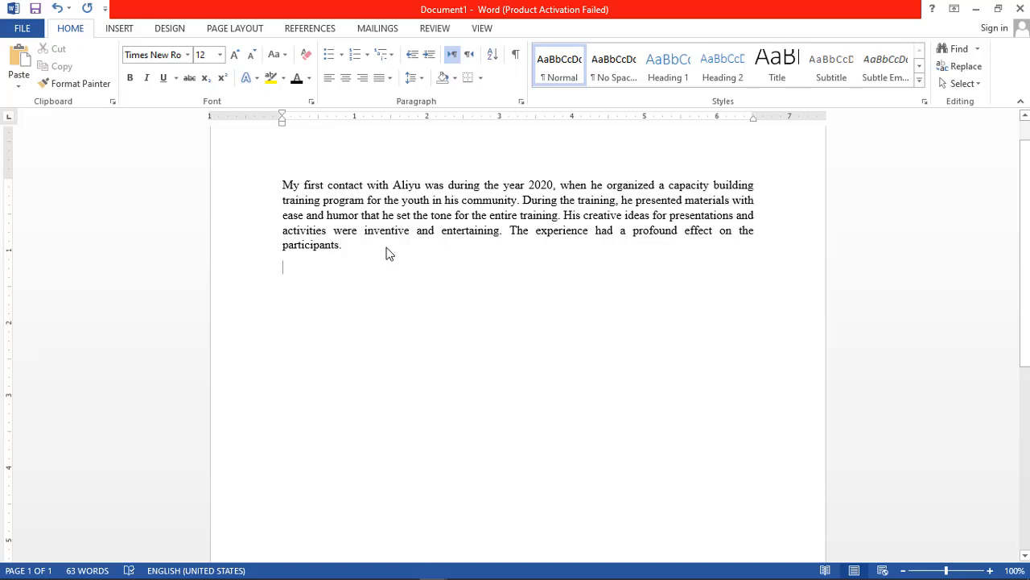
left_click(342, 55)
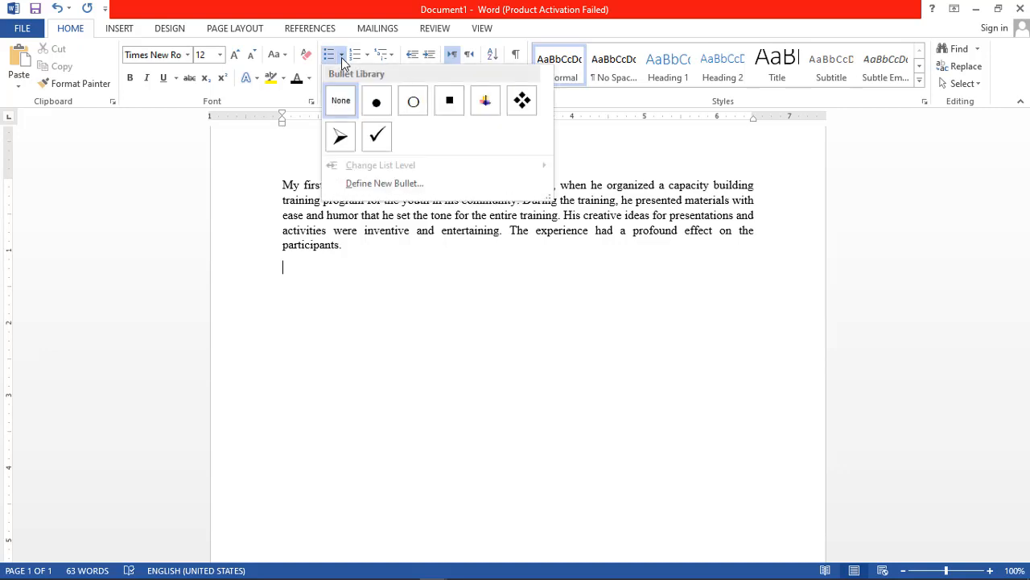
left_click(342, 58)
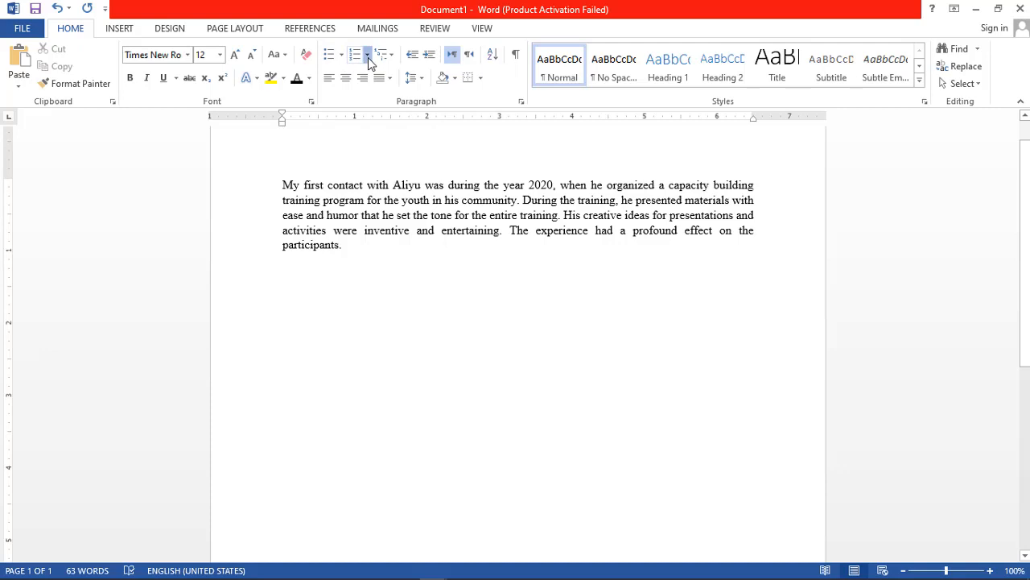
left_click(368, 55)
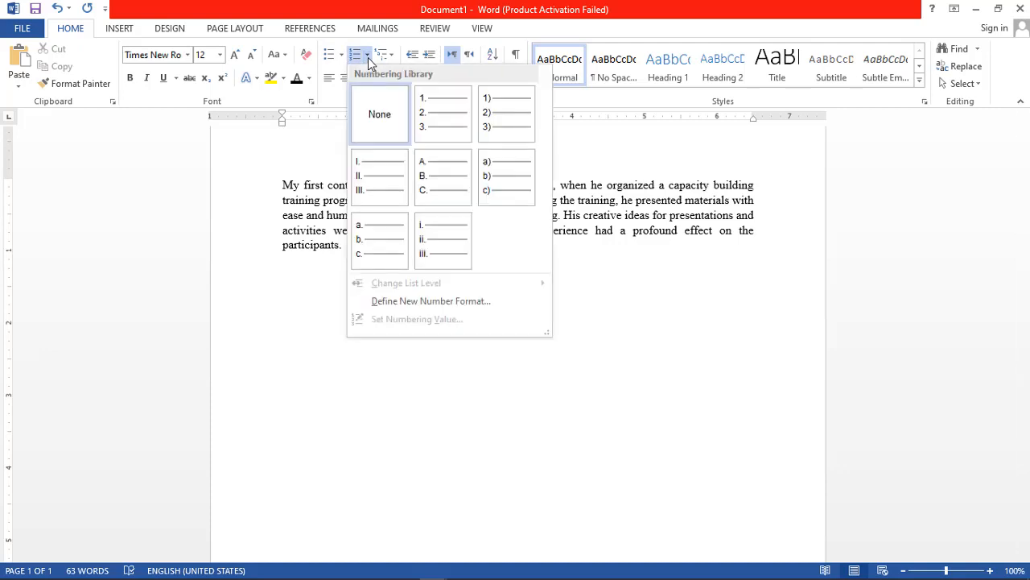
left_click(368, 58)
left_click(395, 59)
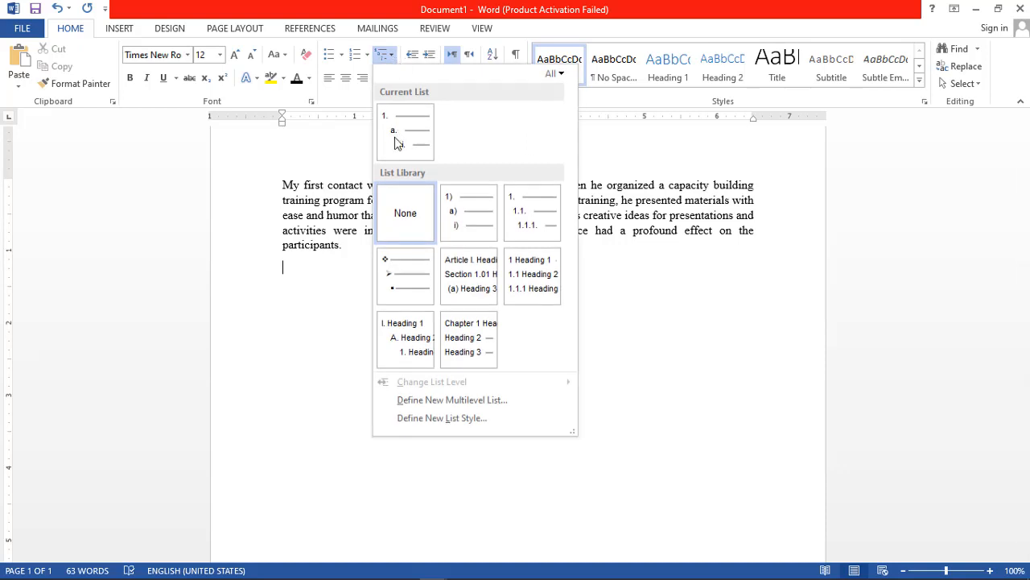
mouse_move(400, 137)
left_click(368, 57)
left_click(368, 58)
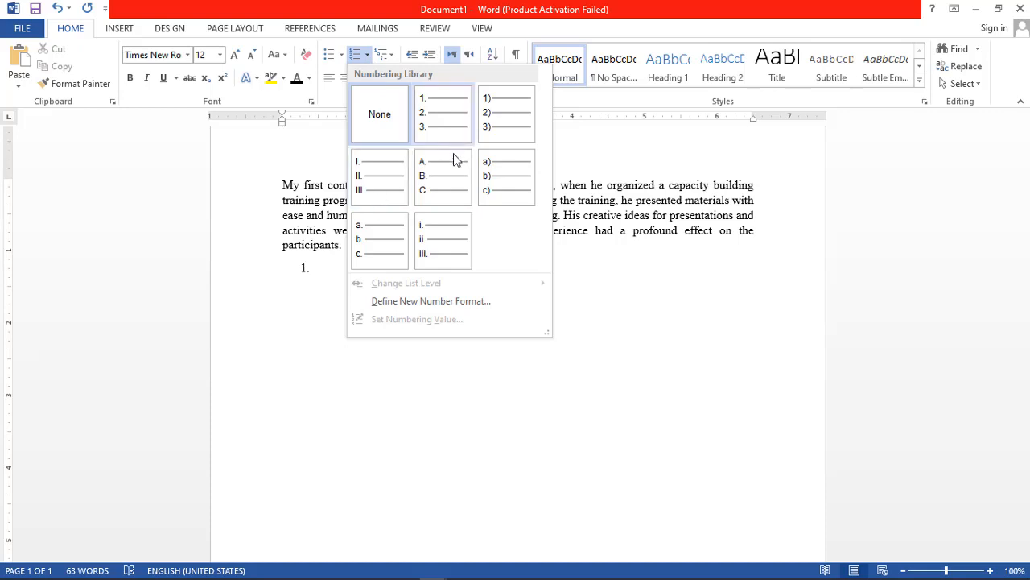
left_click(649, 303)
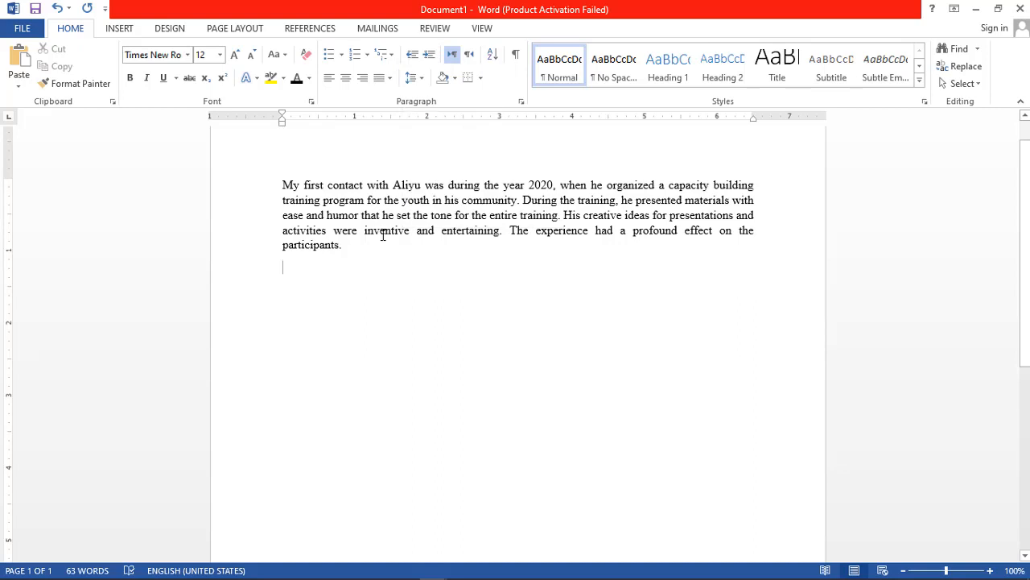
Set the line spacing of all the document's text to 1.5 and deselect it.
key("ctrl+a")
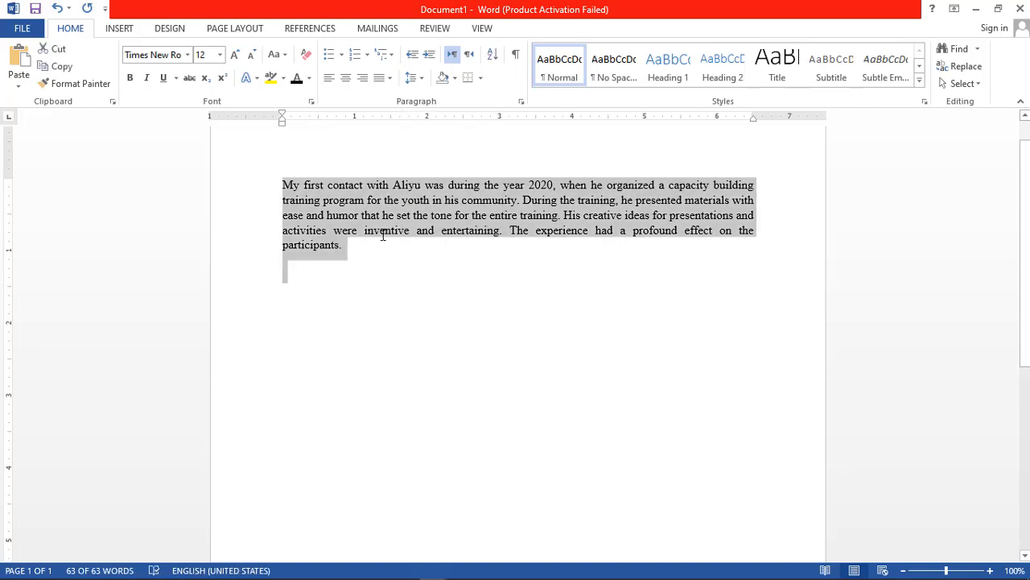
left_click(421, 79)
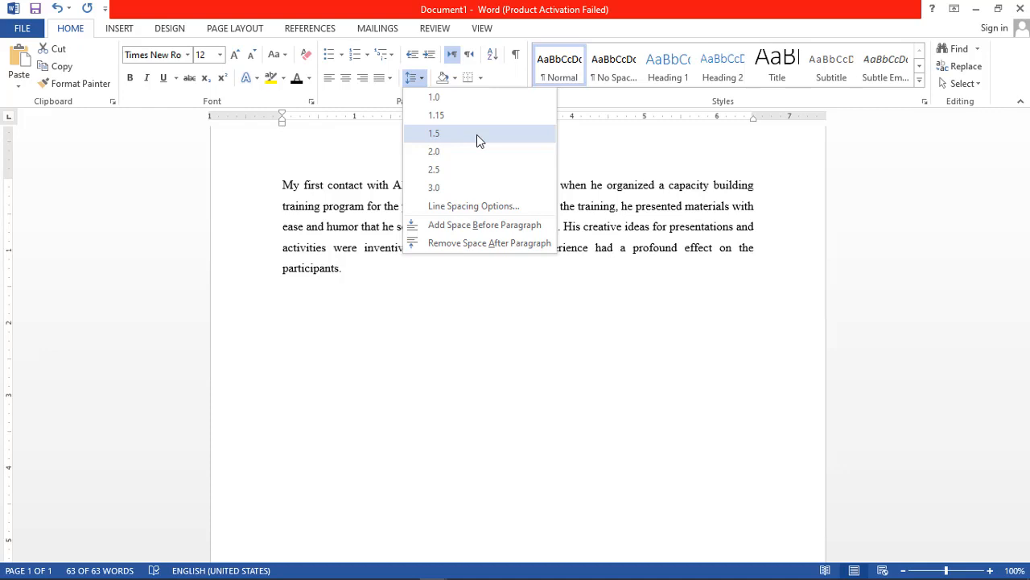
left_click(479, 140)
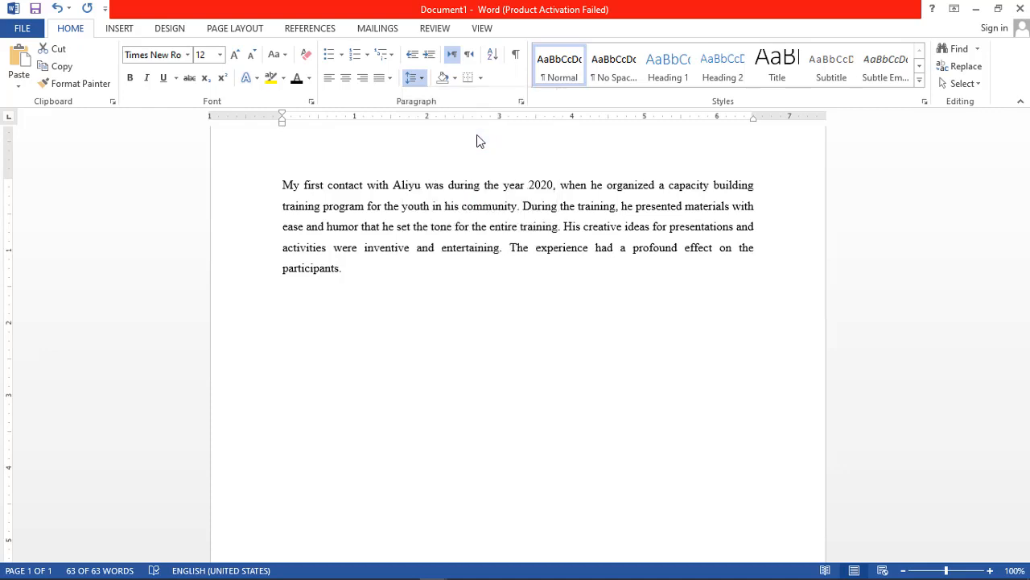
key("ctrl+a")
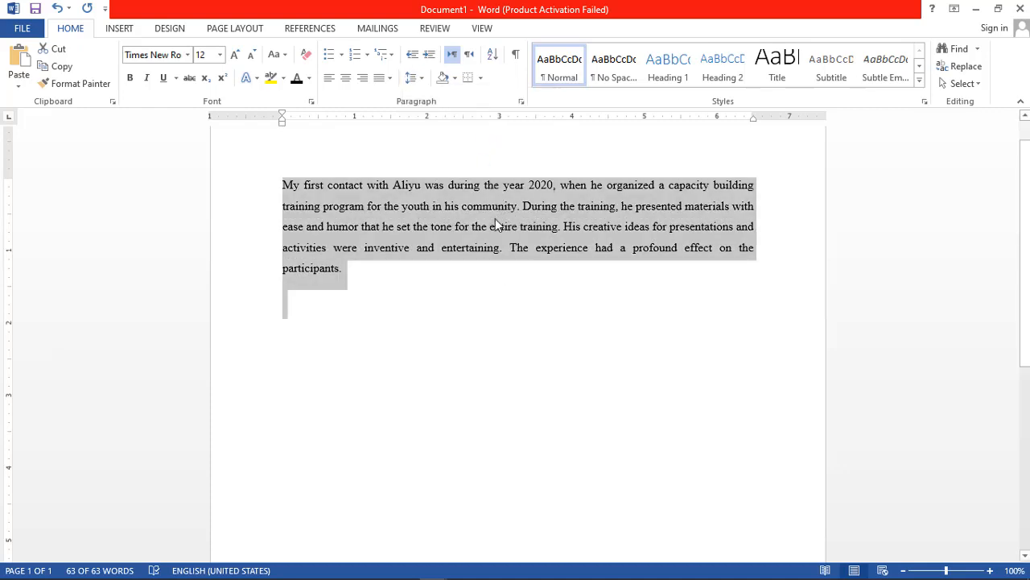
left_click(345, 274)
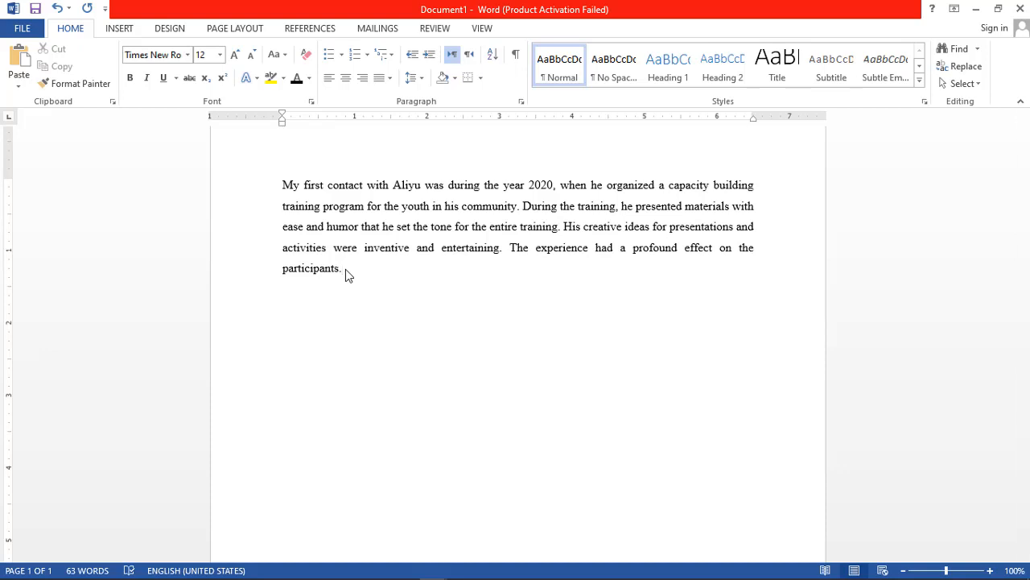
Select the paragraph's last word, "participants.", and remove the space after the paragraph.
left_click_drag(346, 269, 301, 268)
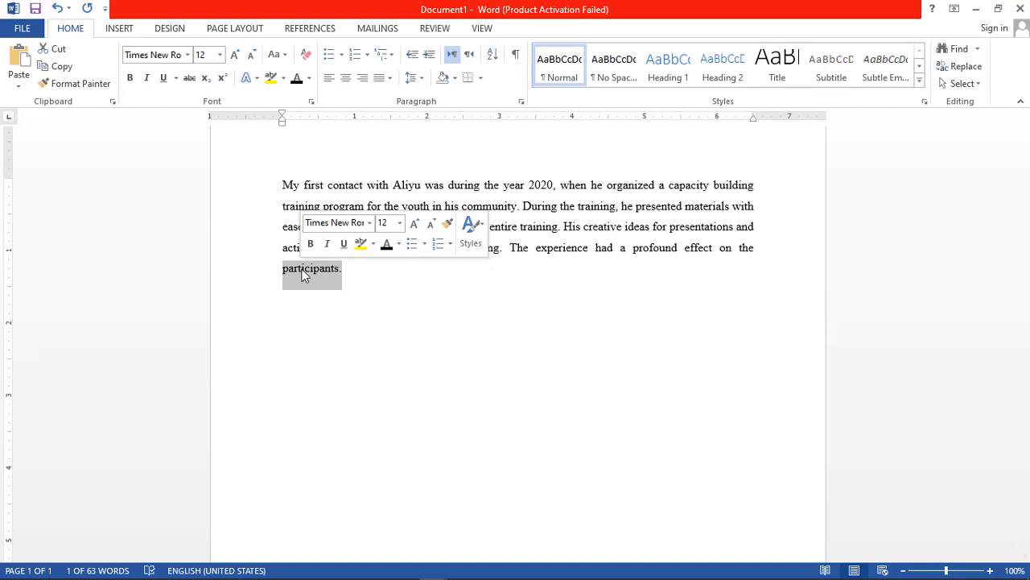
left_click(350, 267)
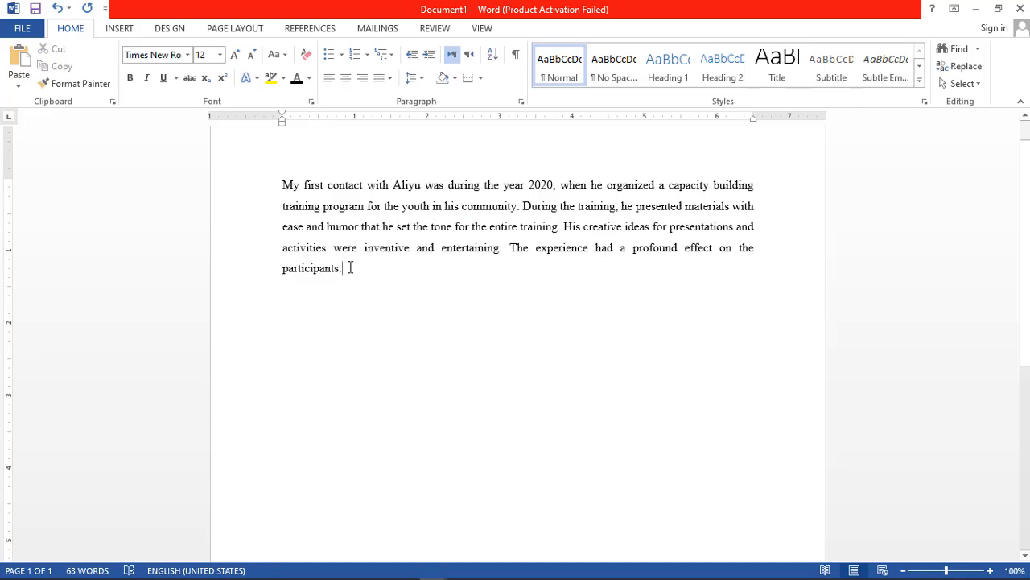
key("shift+Left")
key("shift+Left")
key("shift+Left")
key("shift+Left")
key("shift+Left")
key("shift+Left")
key("shift+Left")
key("shift+Left")
key("shift+Left")
key("shift+Left")
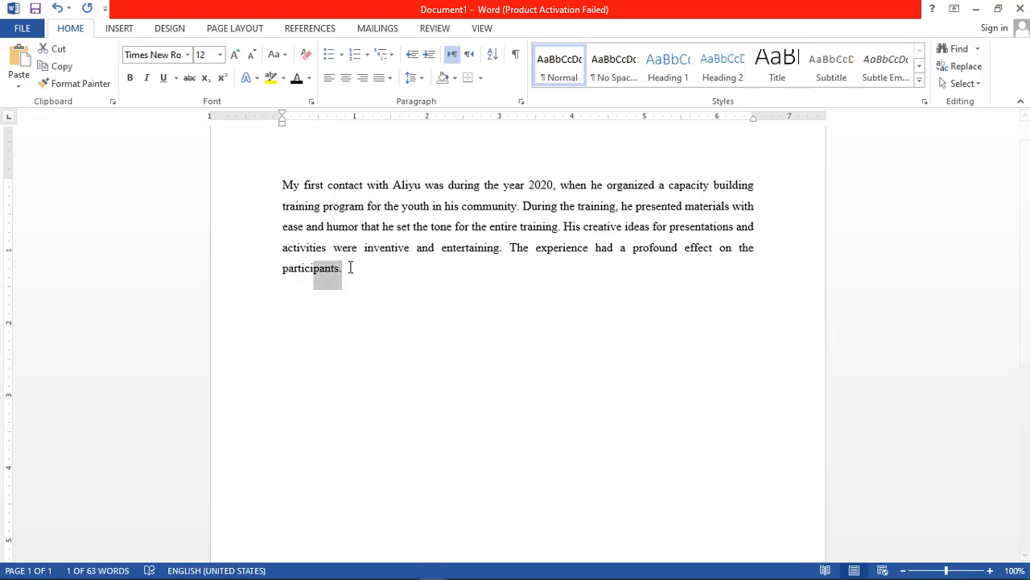
key("shift+Left")
key("shift+Left")
key("shift+Left")
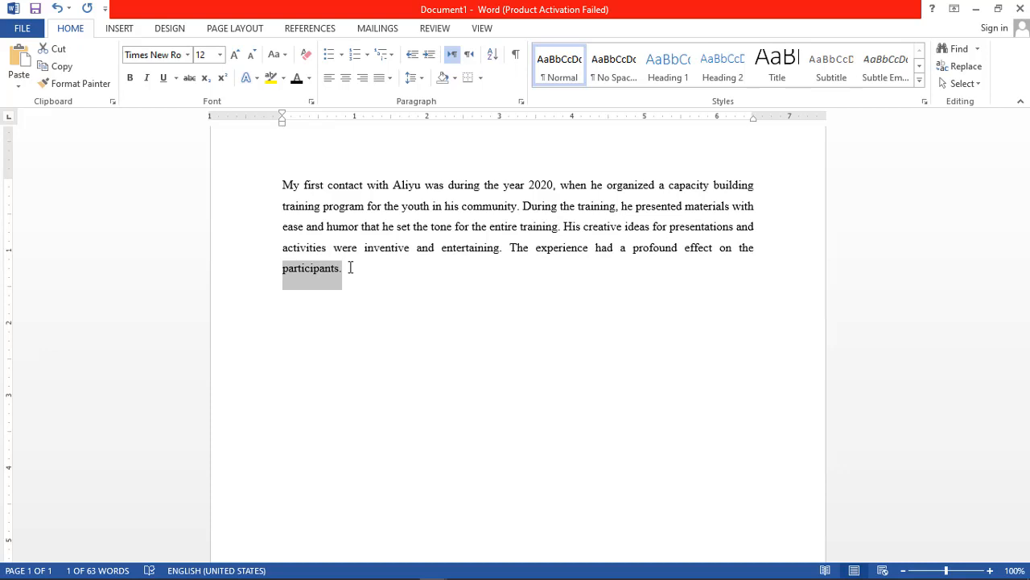
left_click(423, 82)
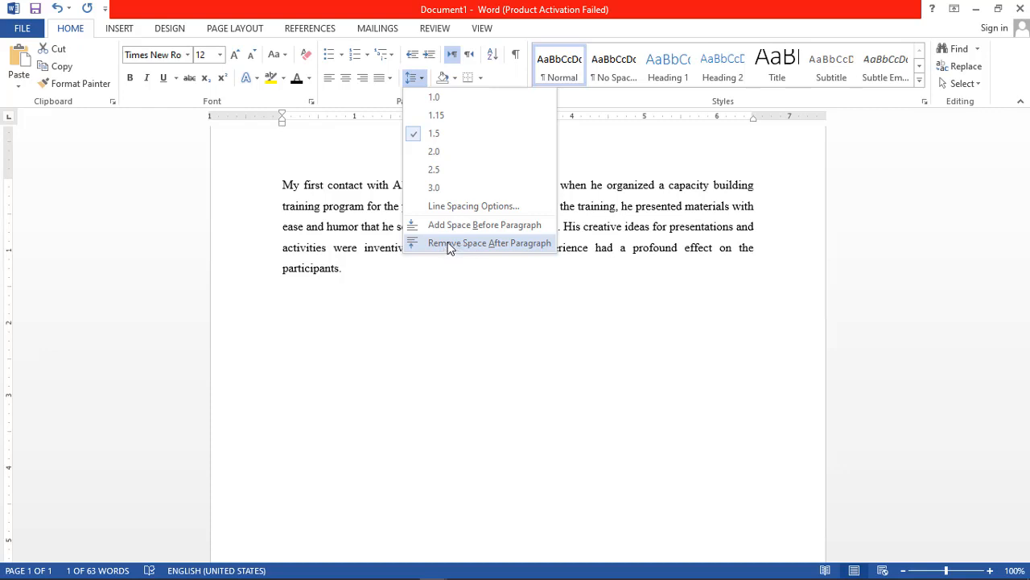
left_click(448, 243)
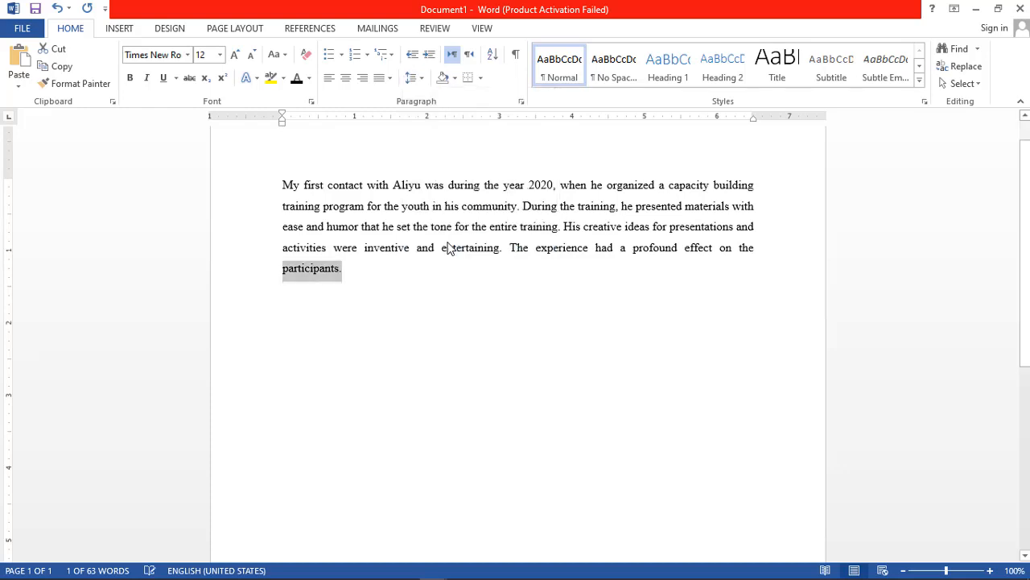
Add space before the paragraph containing "participants." and place the cursor on the empty line below it.
left_click(421, 80)
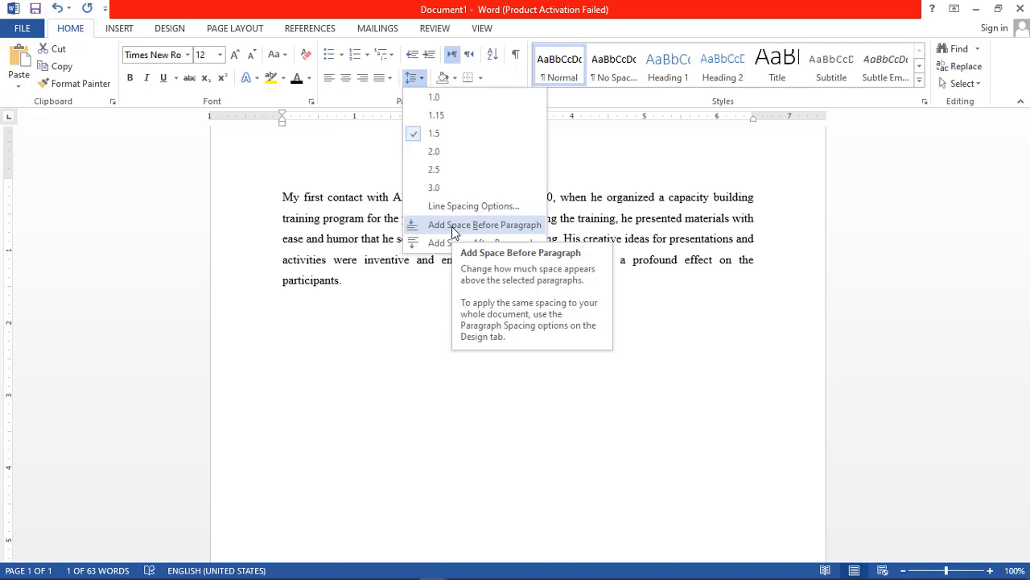
left_click(452, 226)
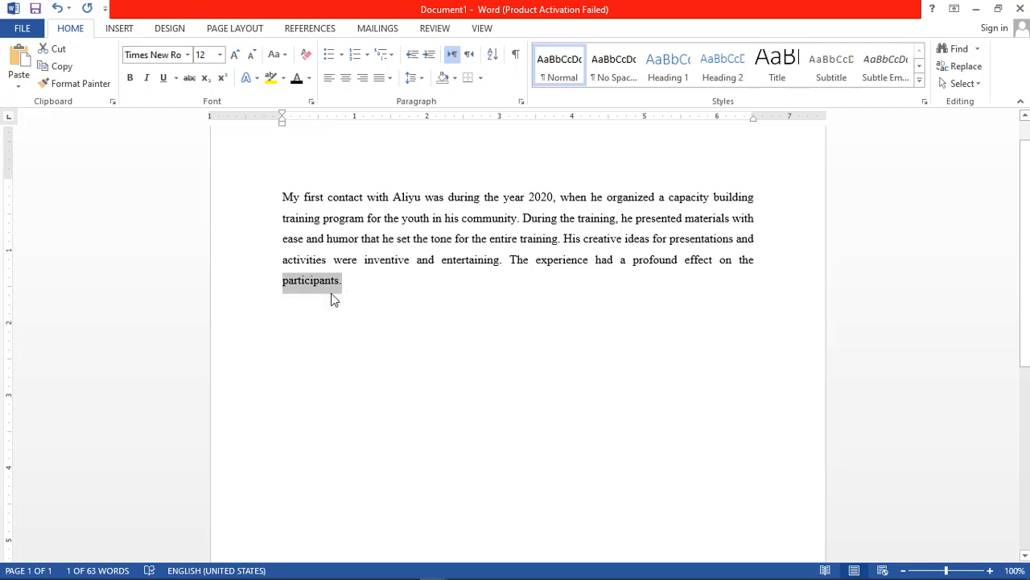
left_click(402, 296)
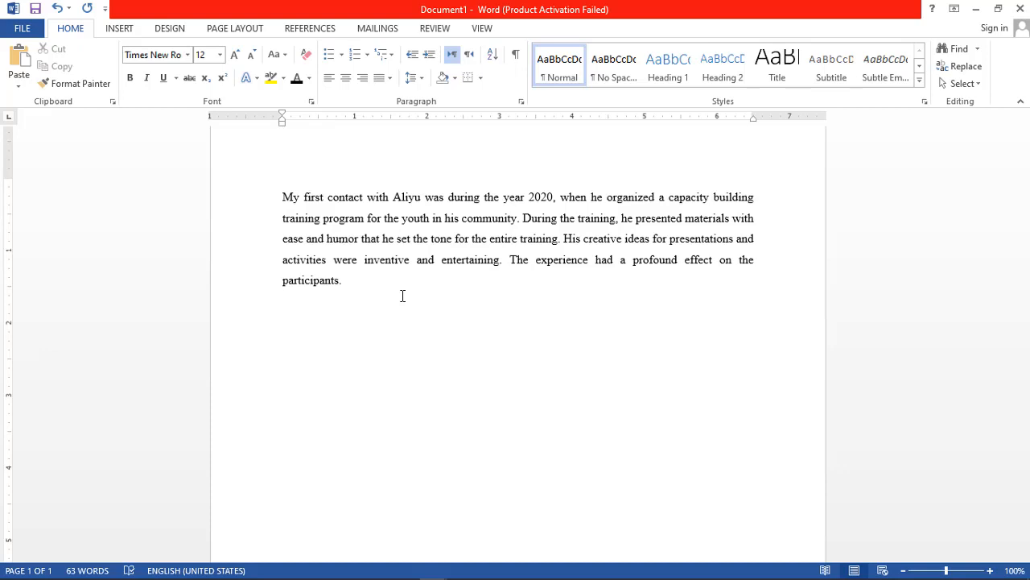
Insert a table of four columns and five rows below the paragraph.
left_click(119, 29)
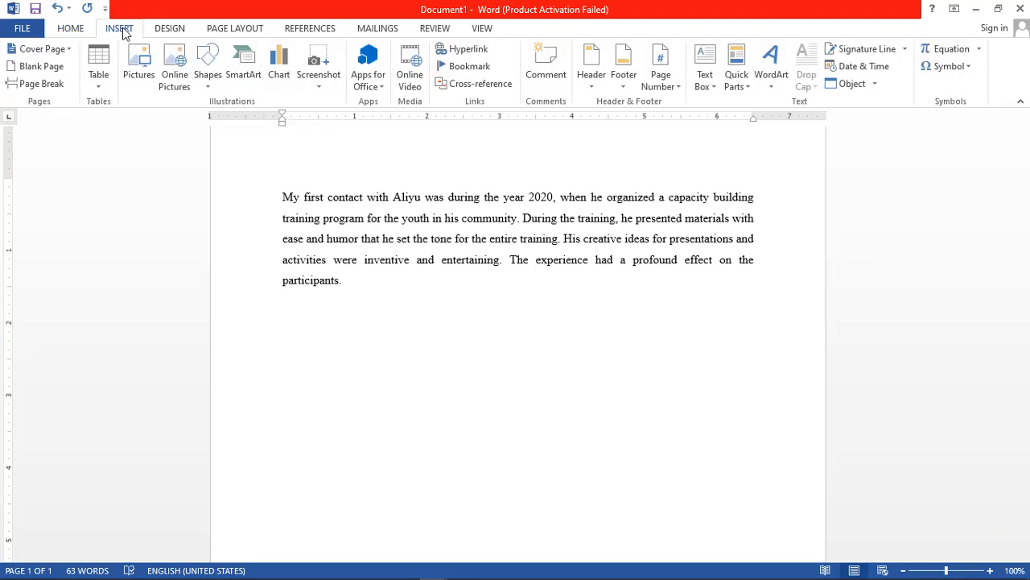
left_click(99, 89)
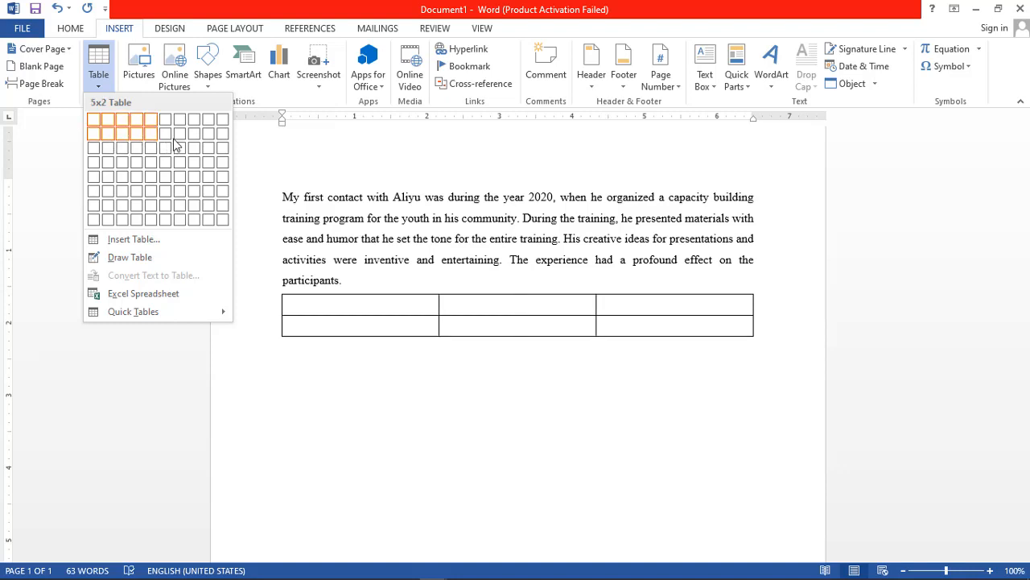
left_click(137, 178)
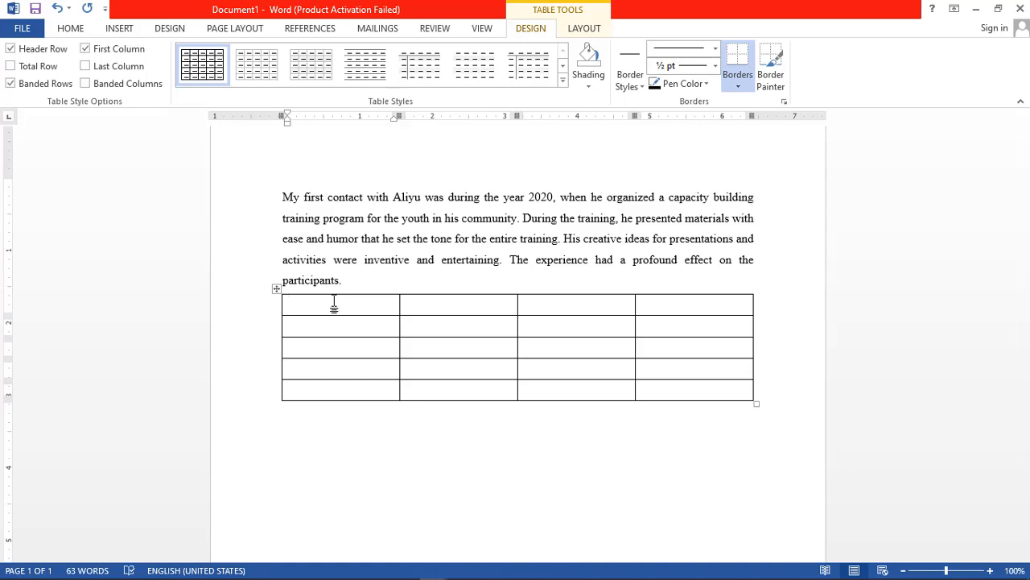
Fill the table's first row with the column headings NAME, MAT NO, PHONE NO and ATT.
type("NAME")
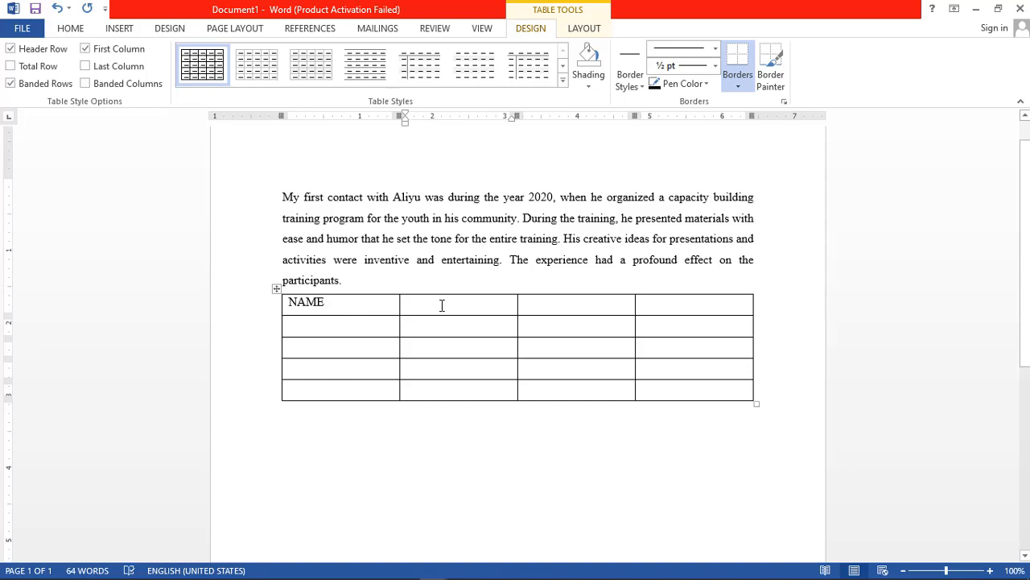
type("MAT ")
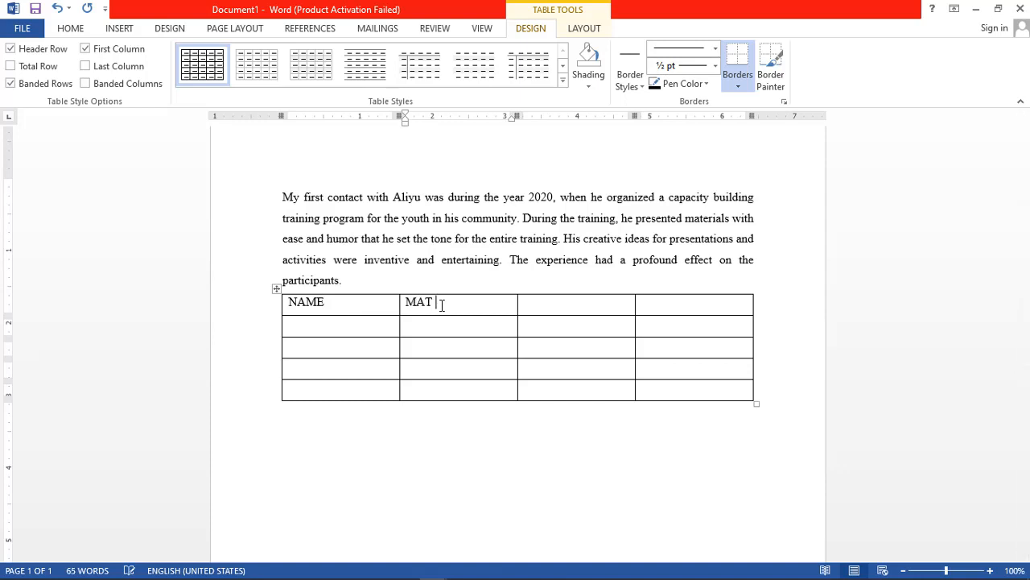
type("NO ")
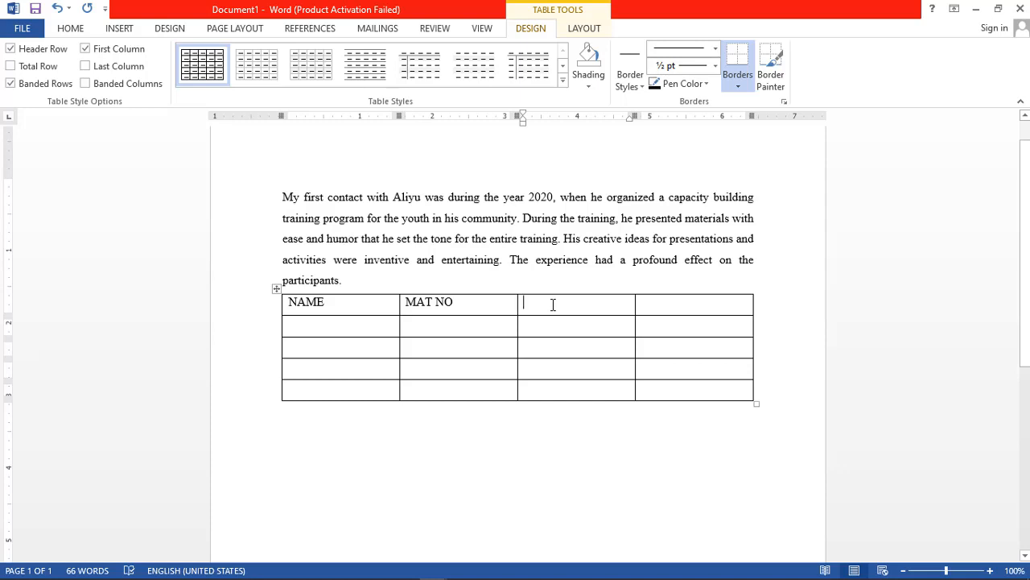
type("PHON")
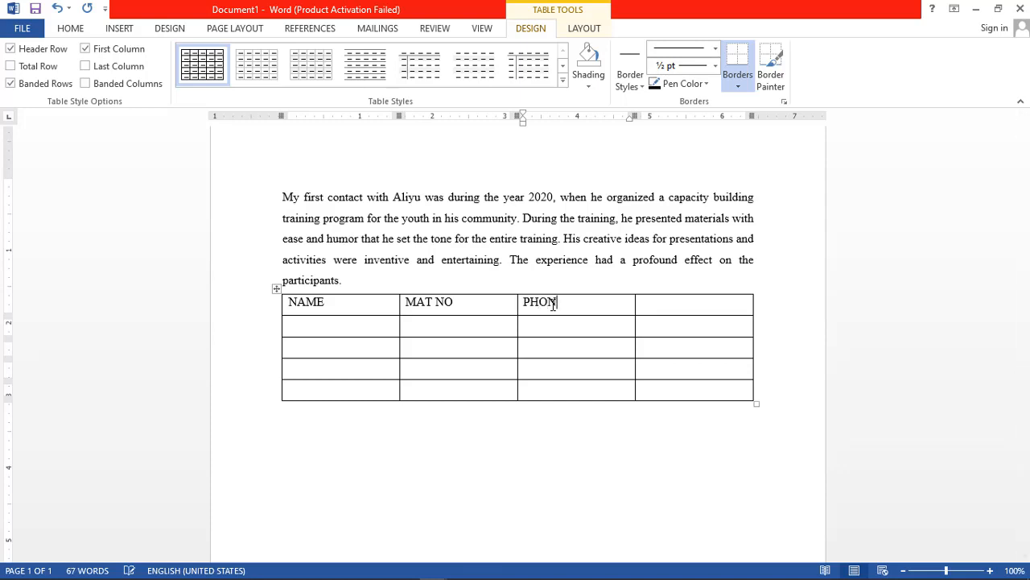
type("E NO")
left_click(691, 304)
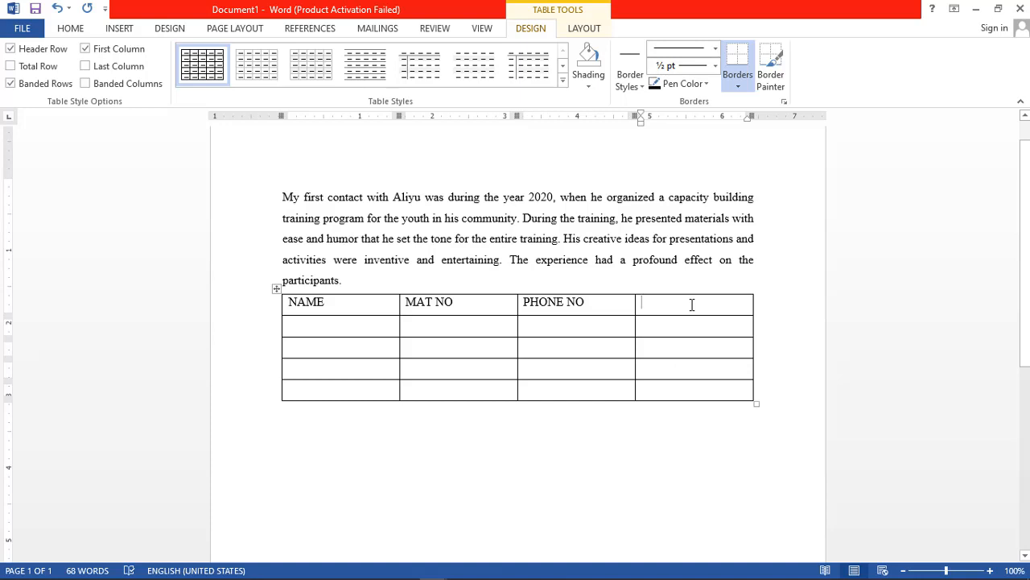
type("ATT")
Make the table's header row bold, toggling the bold off and on again, and deselect the row.
left_click(273, 313)
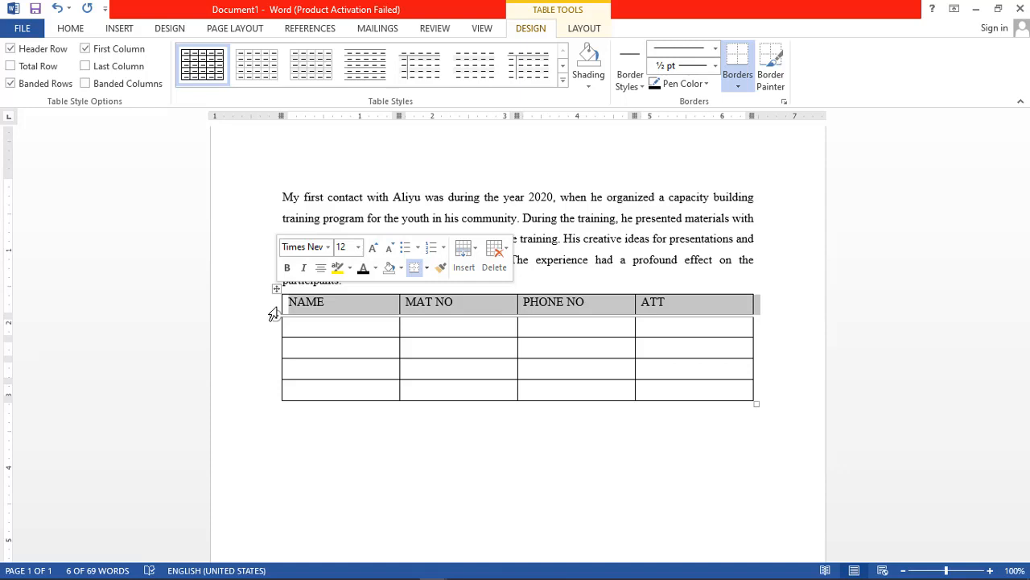
key("ctrl+b")
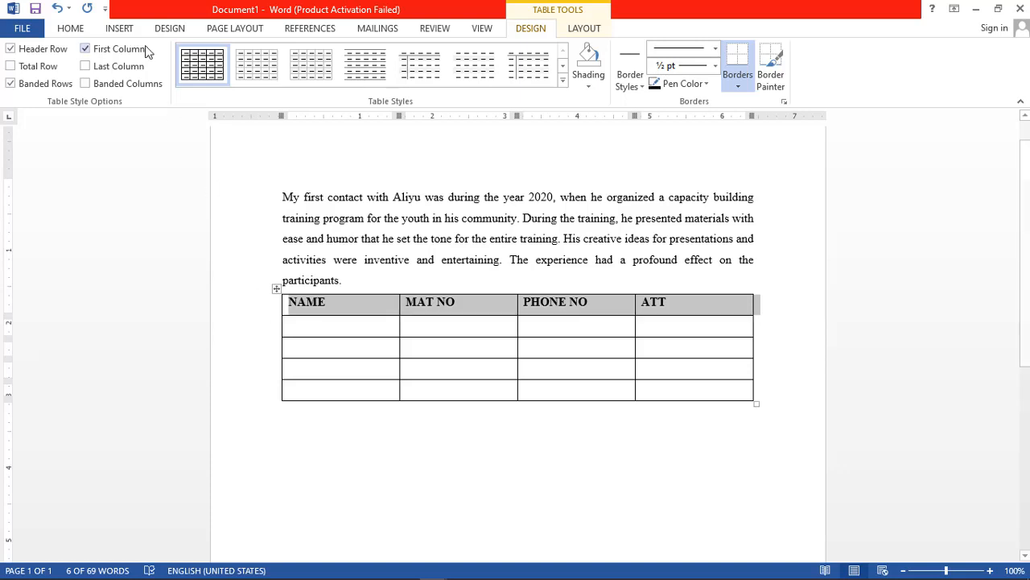
left_click(69, 29)
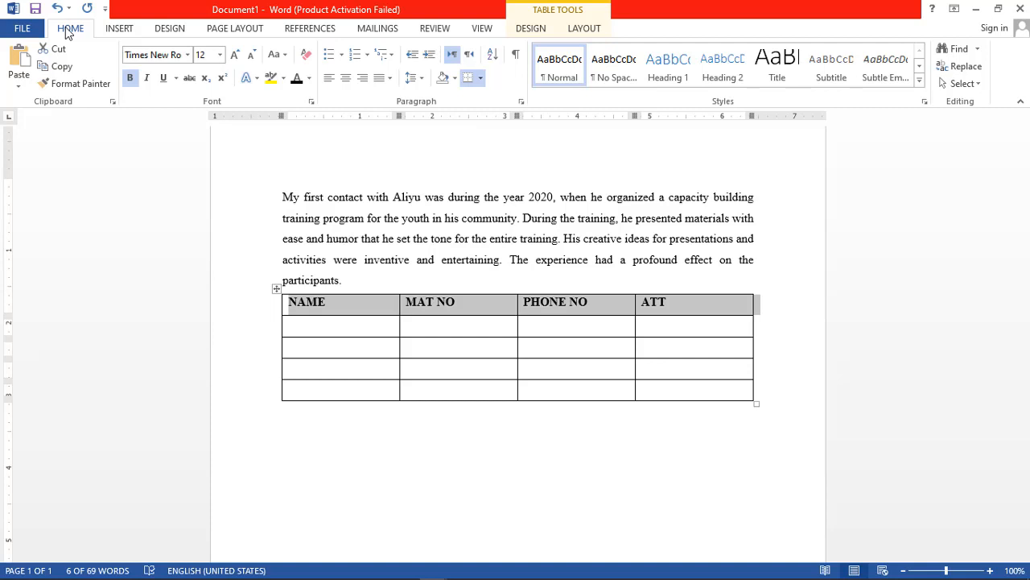
left_click(130, 79)
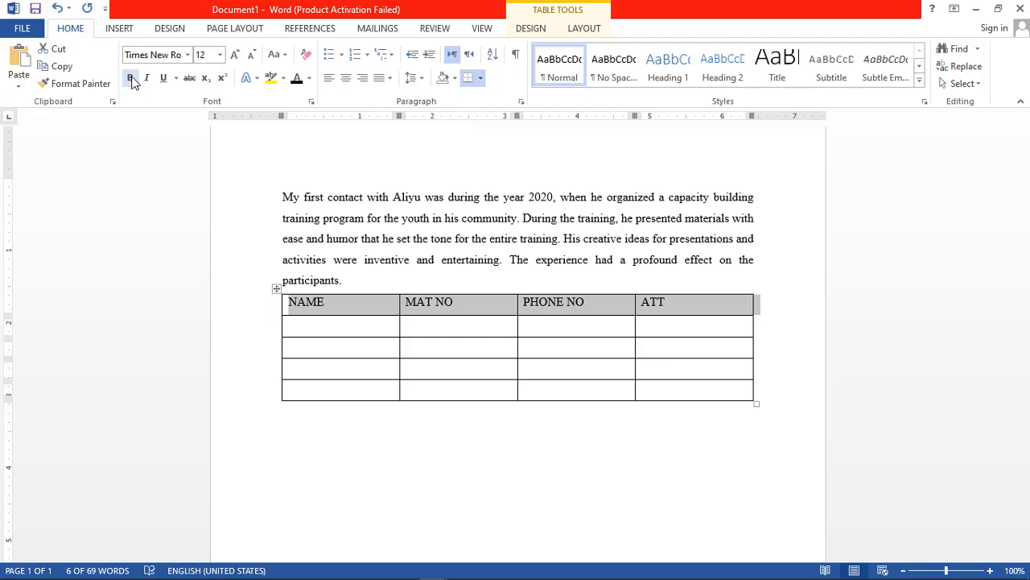
left_click(130, 78)
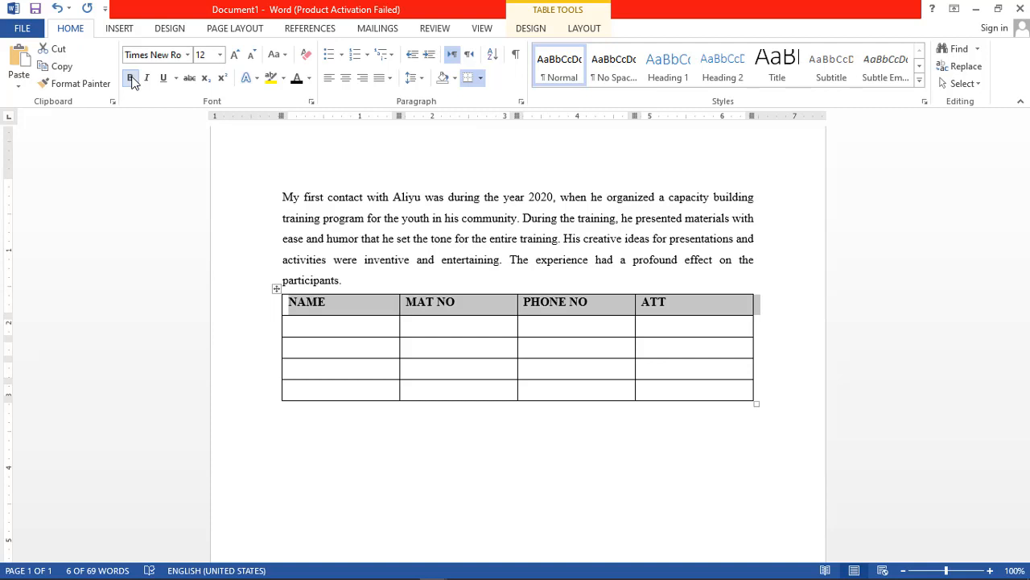
left_click(332, 324)
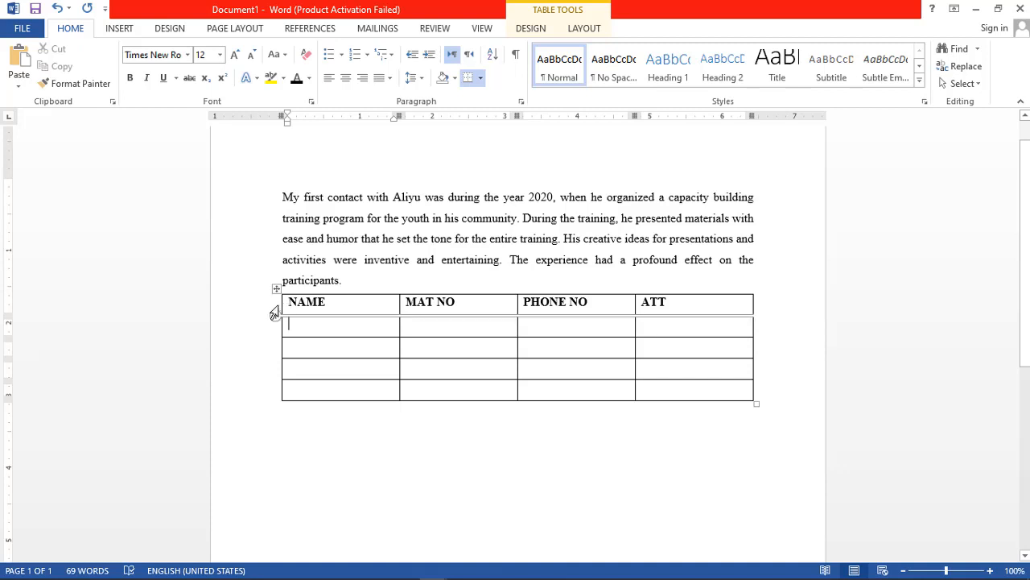
Try centered, right and justified alignment on the header row, finish with centered headings, and deselect the row.
left_click(274, 311)
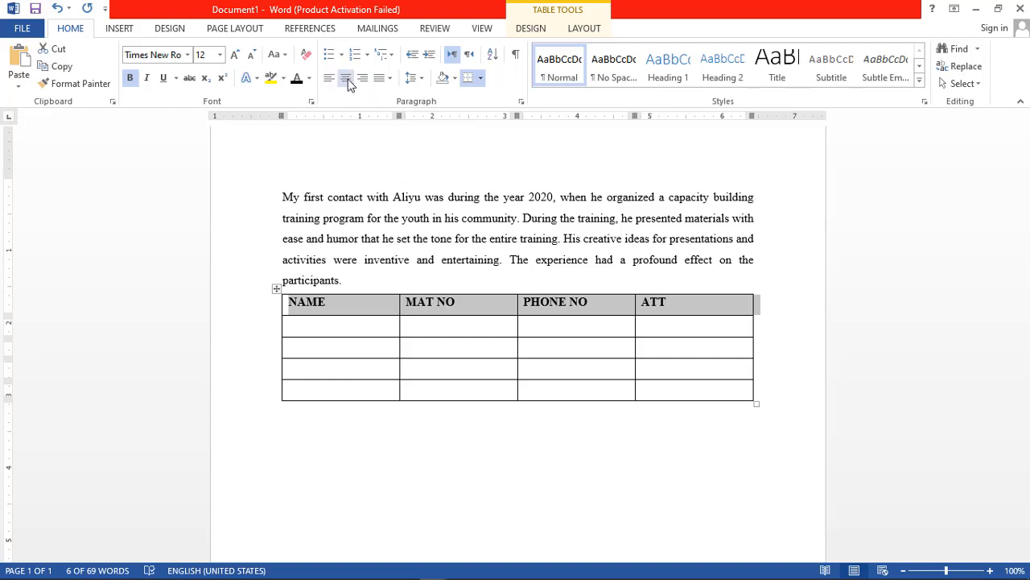
left_click(346, 78)
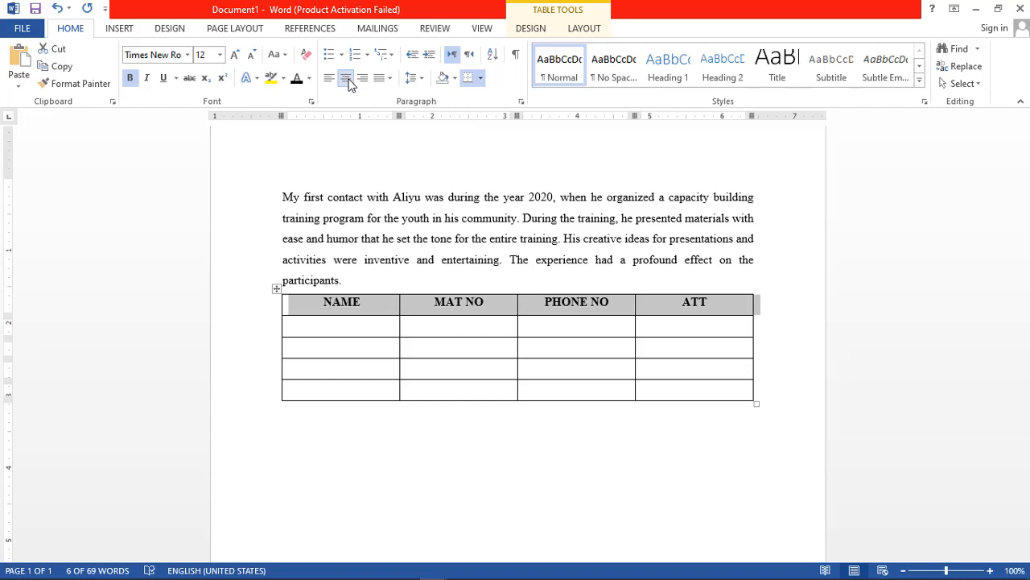
left_click(363, 78)
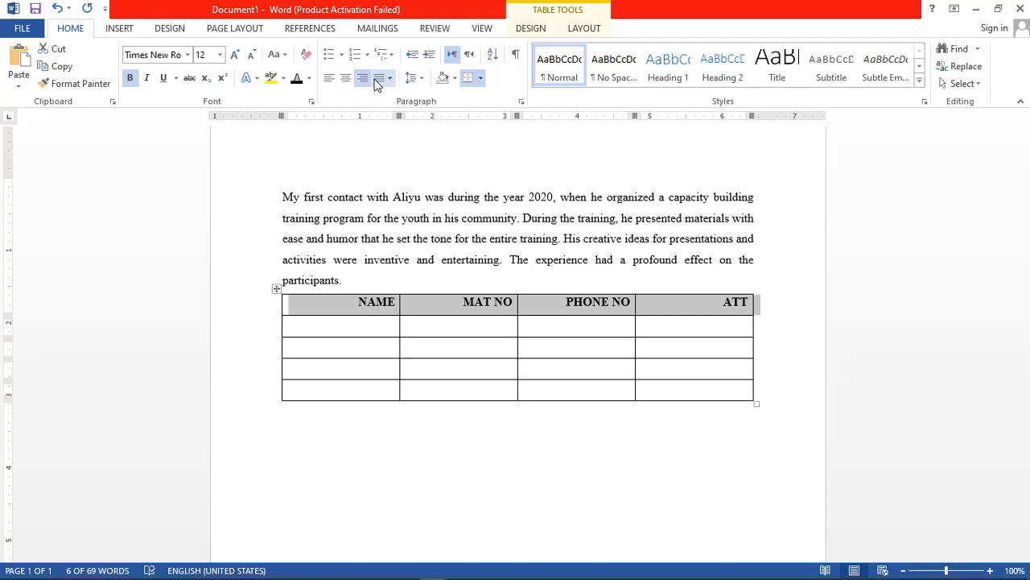
left_click(380, 82)
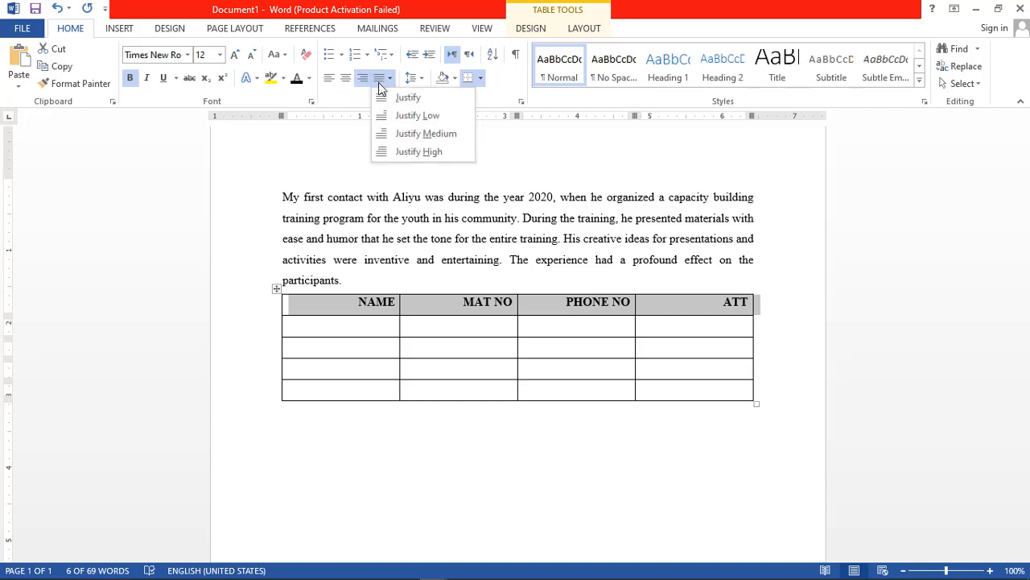
left_click(385, 98)
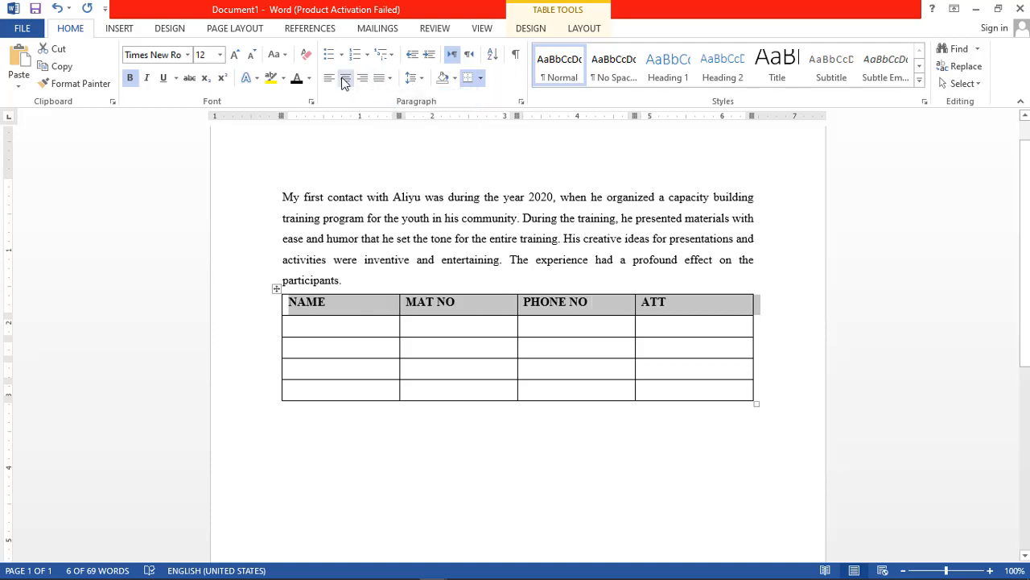
left_click(346, 79)
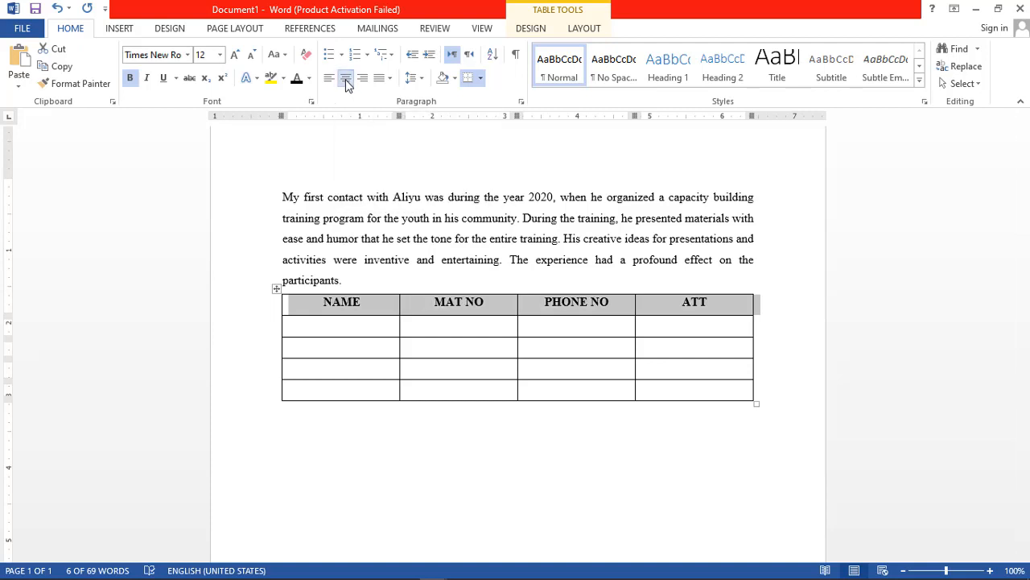
left_click(341, 327)
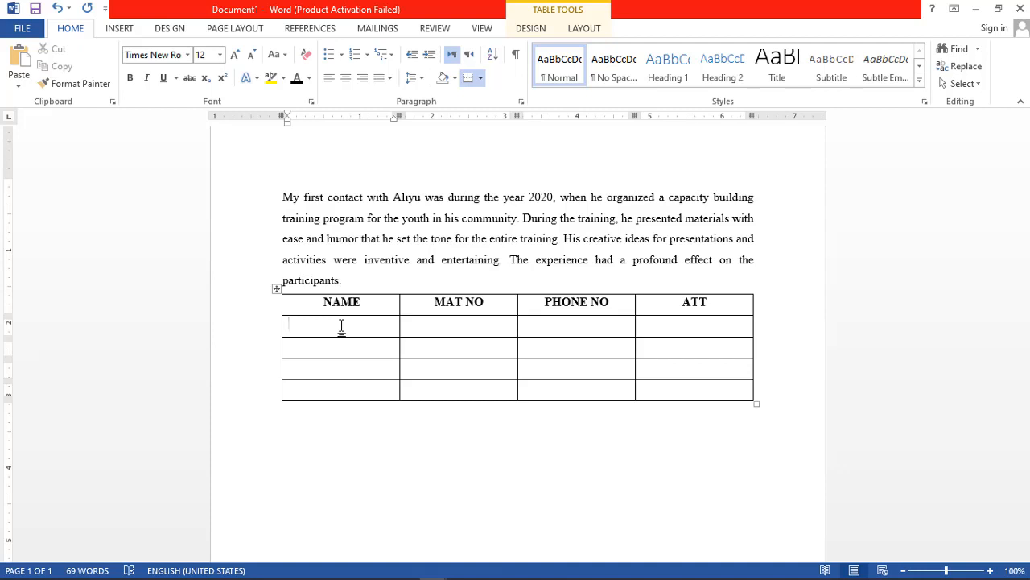
Add two new rows at the end of the table, one after the other.
left_click(731, 438)
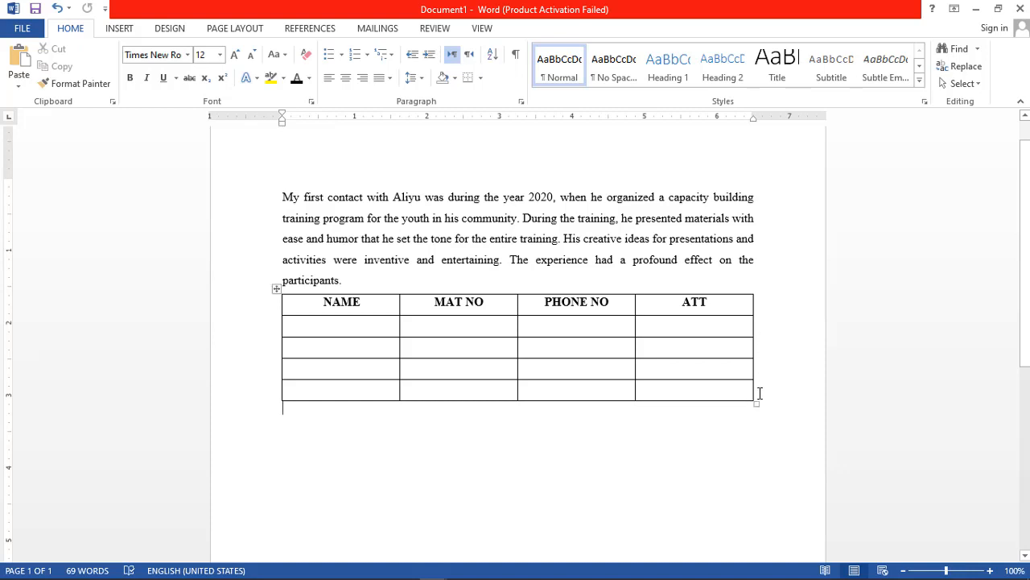
left_click(759, 393)
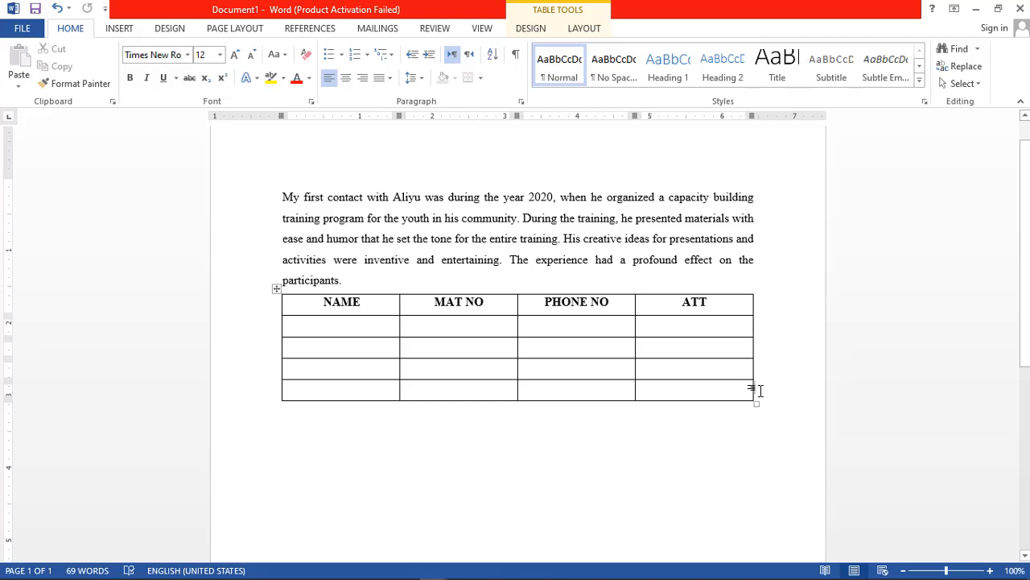
key("Tab")
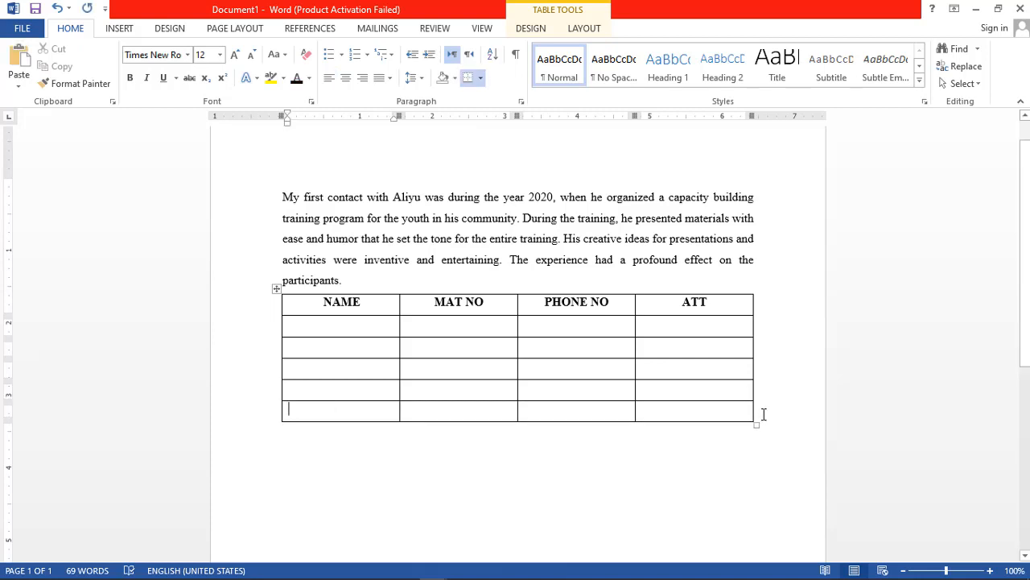
left_click(763, 414)
key("Return")
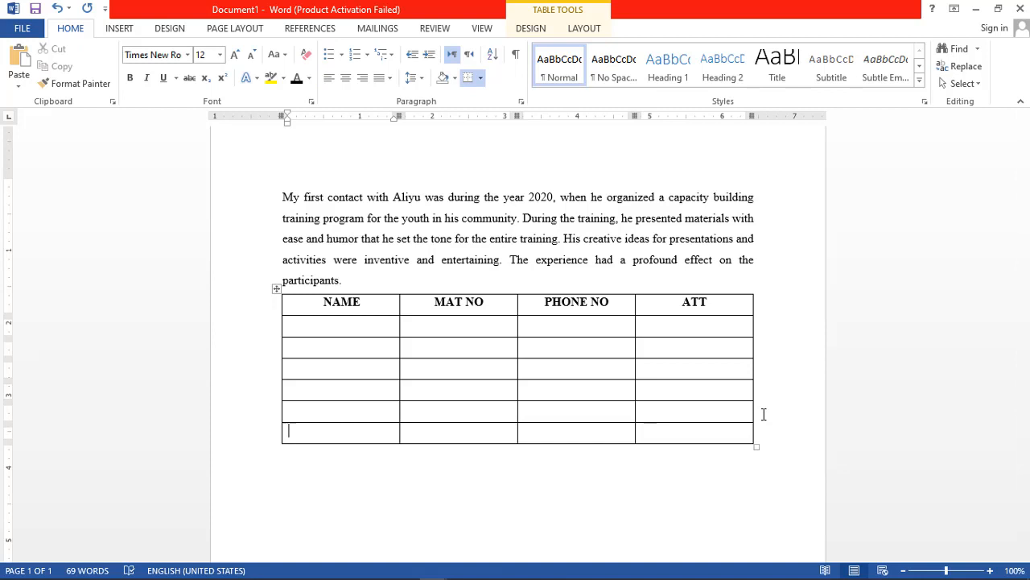
Insert one new row below the table's fourth row and another below its second row.
left_click(764, 369)
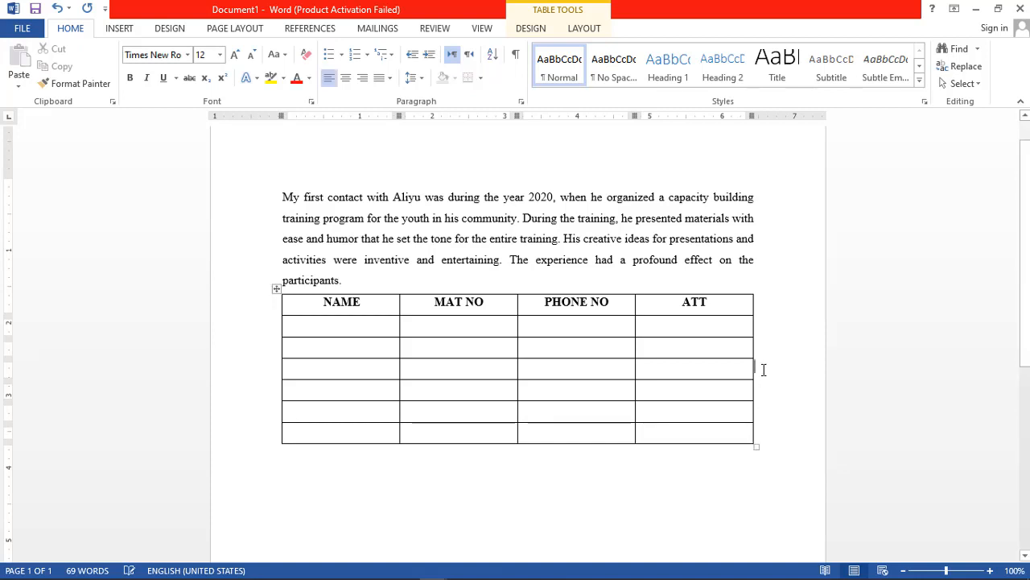
key("Return")
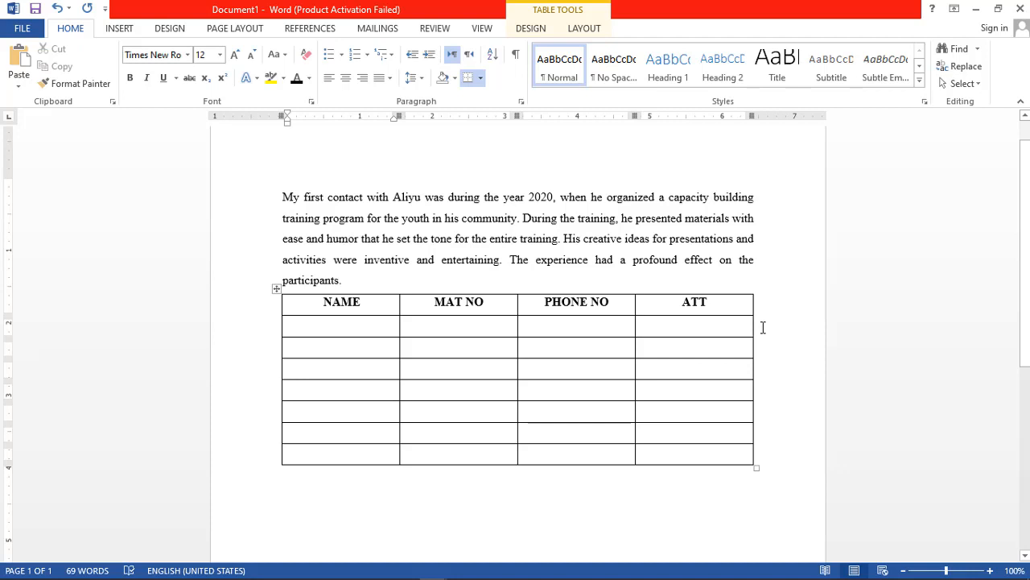
left_click(762, 327)
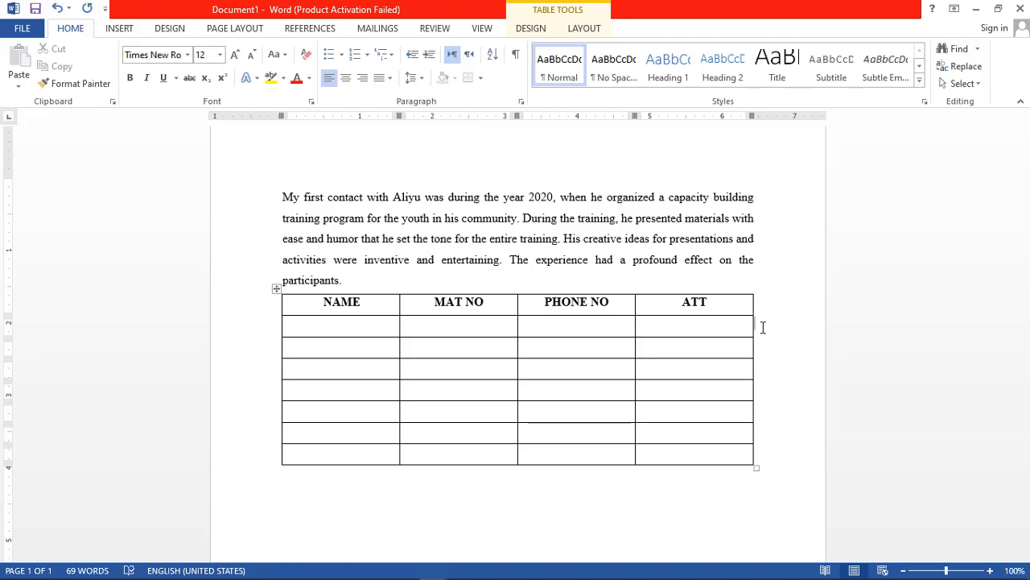
key("Return")
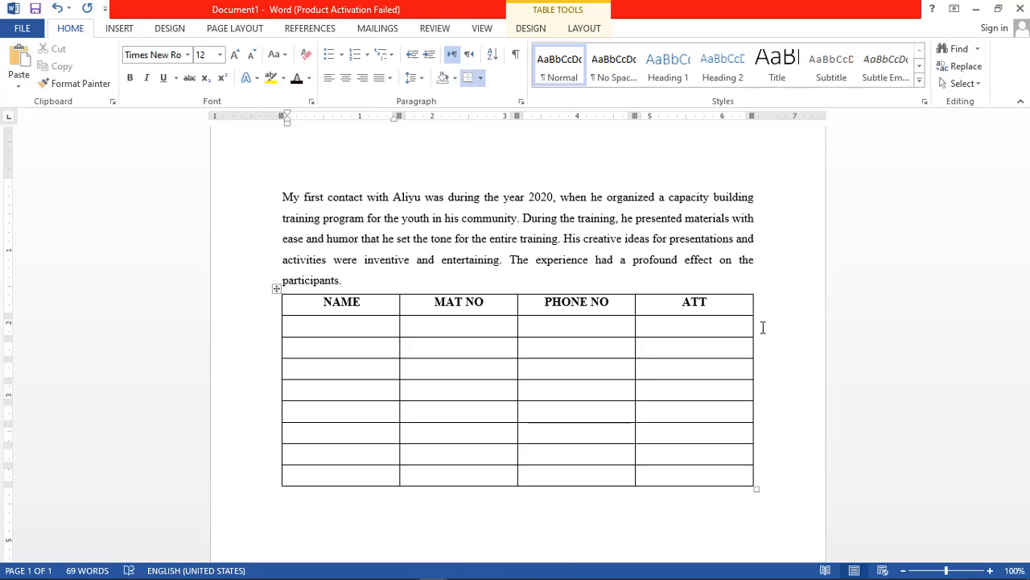
Place the cursor on an empty line a little below the table.
left_click(454, 523)
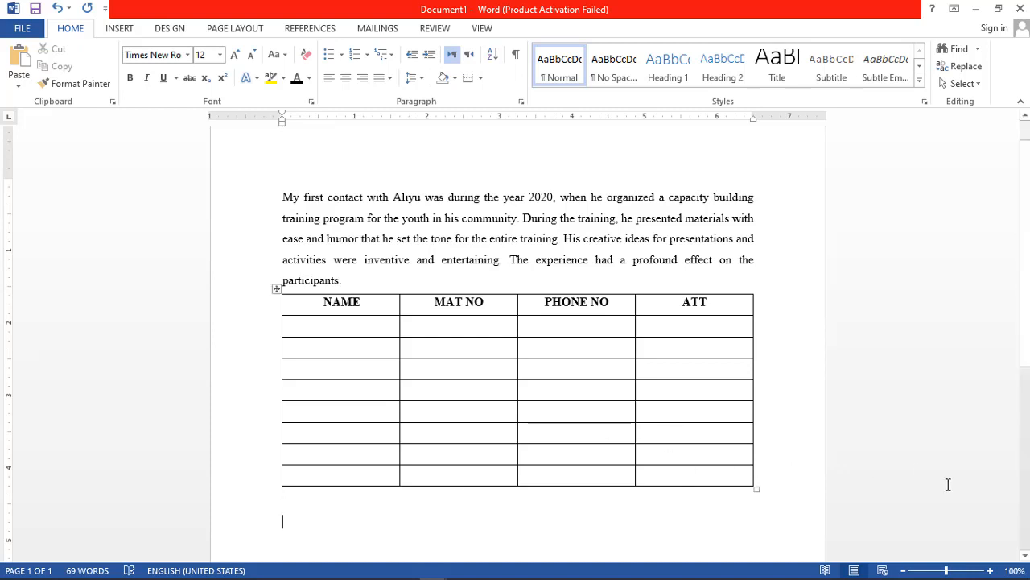
scroll(1025, 555, "down", 3)
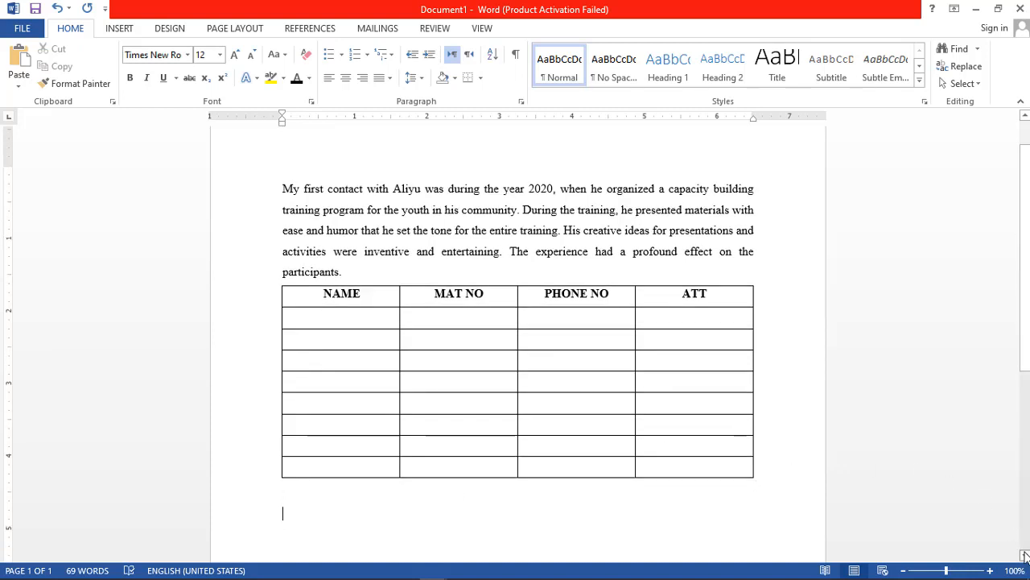
scroll(1026, 556, "down", 9)
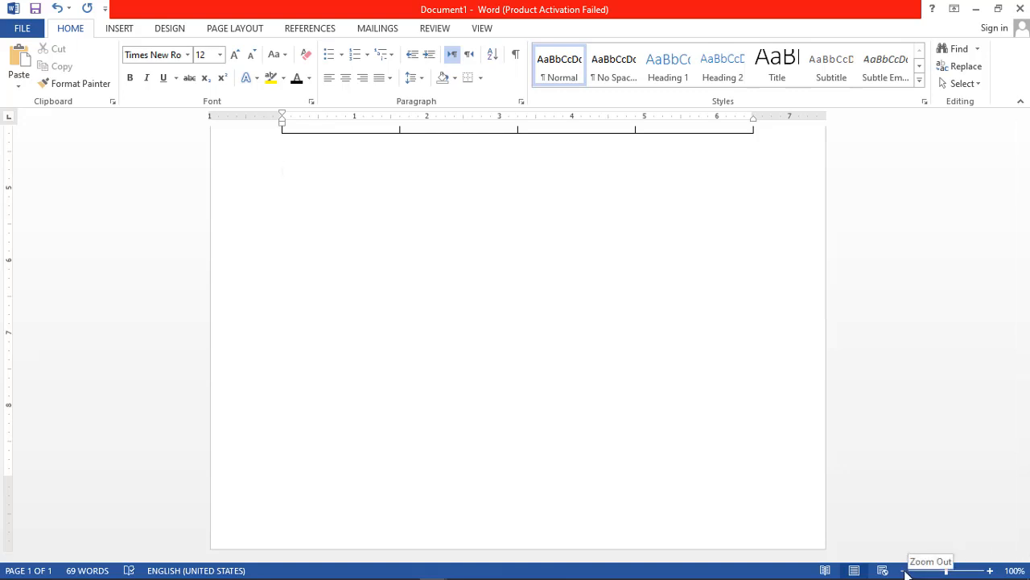
left_click(905, 572)
left_click(905, 572)
left_click(904, 572)
left_click(905, 571)
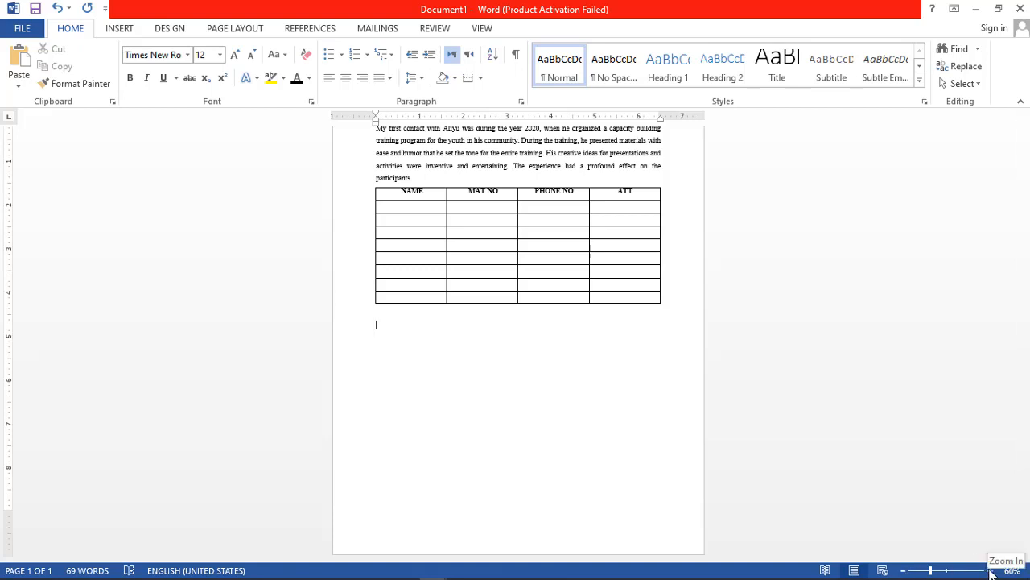
left_click(992, 572)
left_click(992, 572)
left_click(992, 571)
left_click(991, 571)
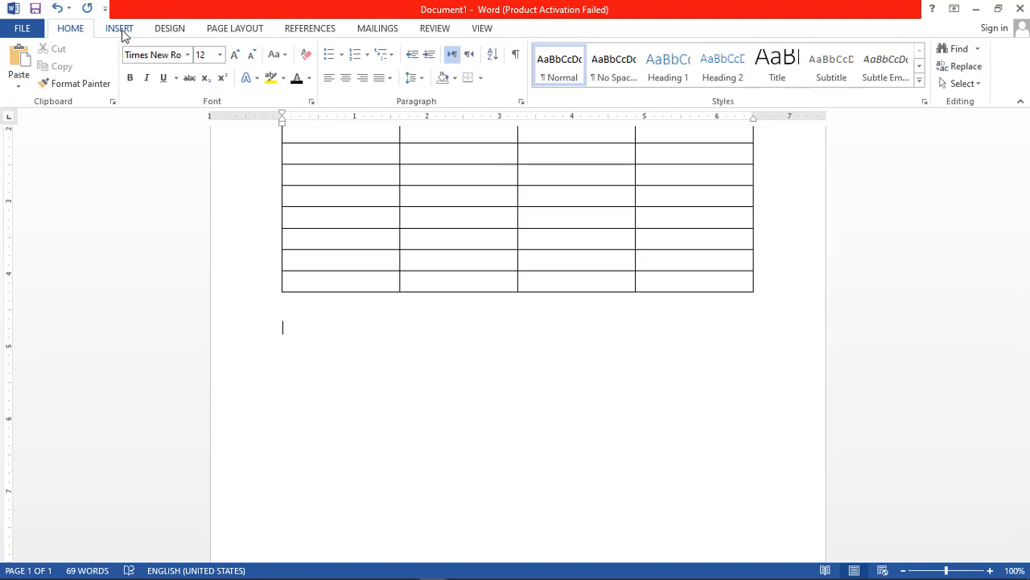
Insert the picture 20211207_231043_0002.png from the 2021 folder on the Desktop at the cursor below the table.
left_click(121, 31)
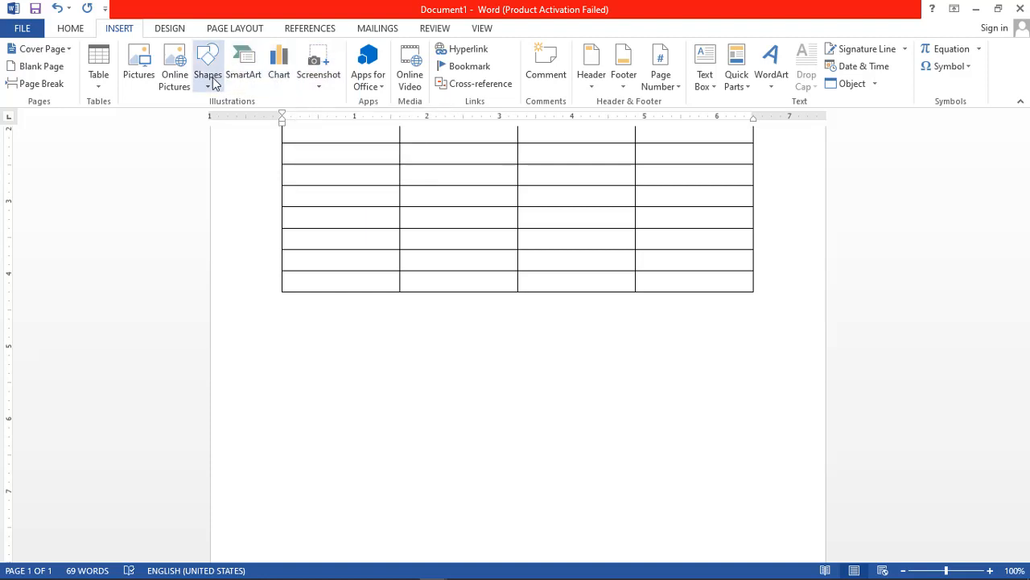
left_click(145, 77)
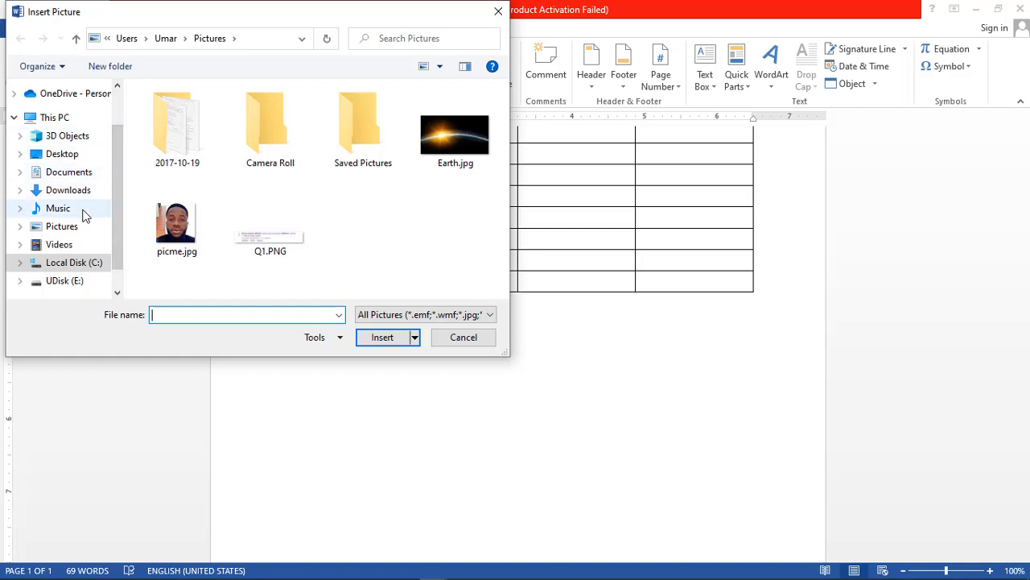
left_click(64, 158)
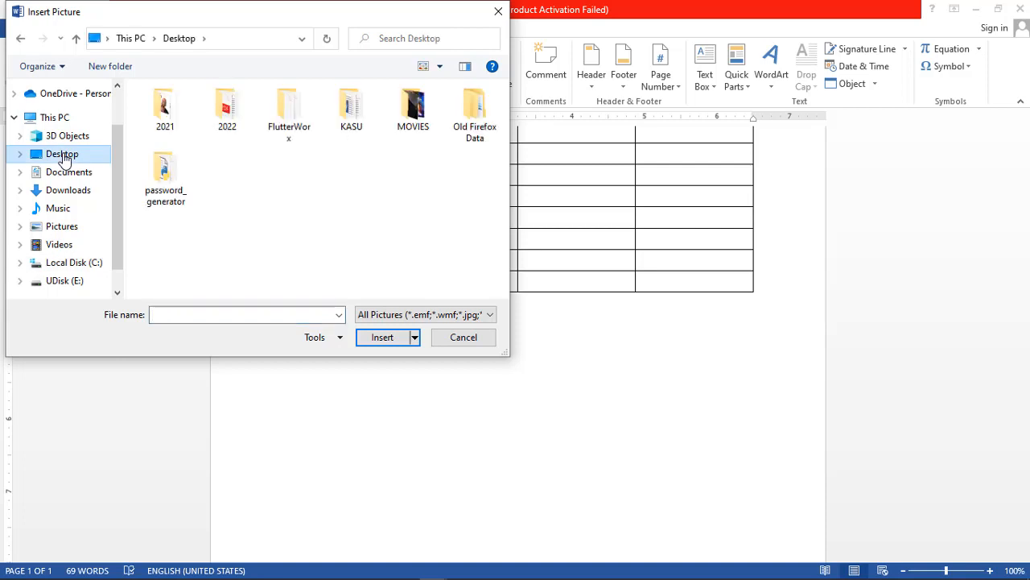
double_click(165, 108)
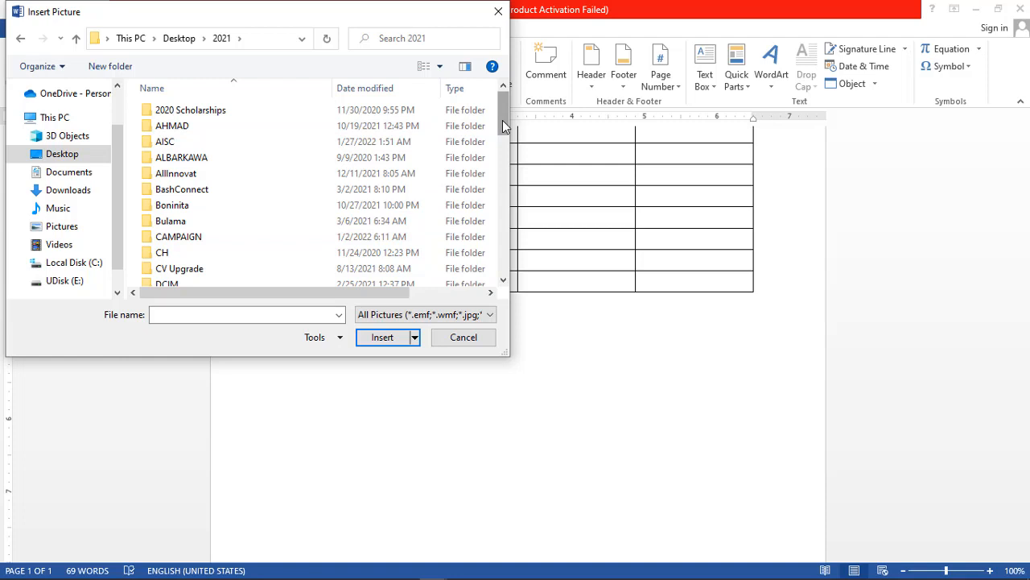
left_click_drag(502, 120, 505, 264)
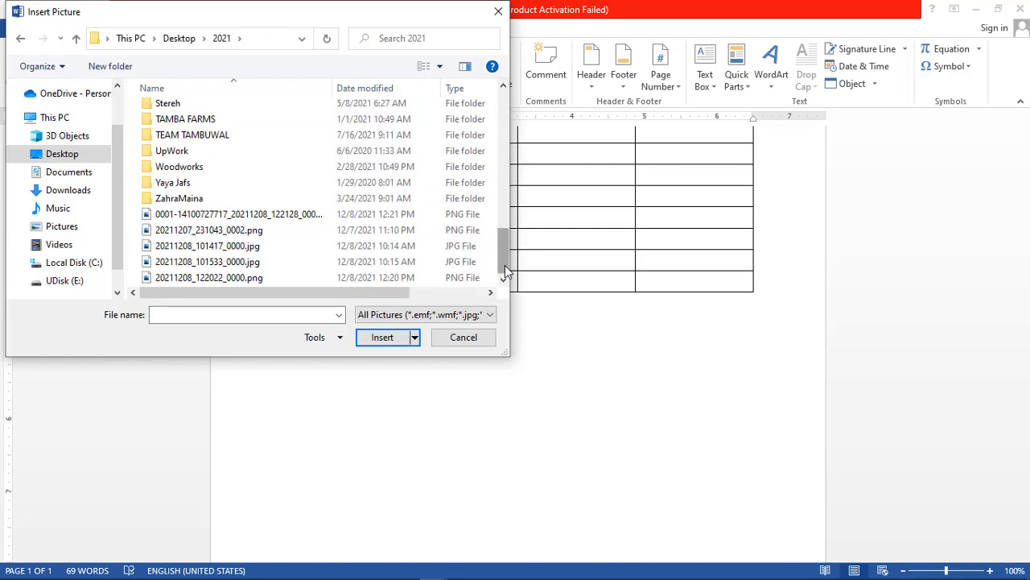
left_click(204, 231)
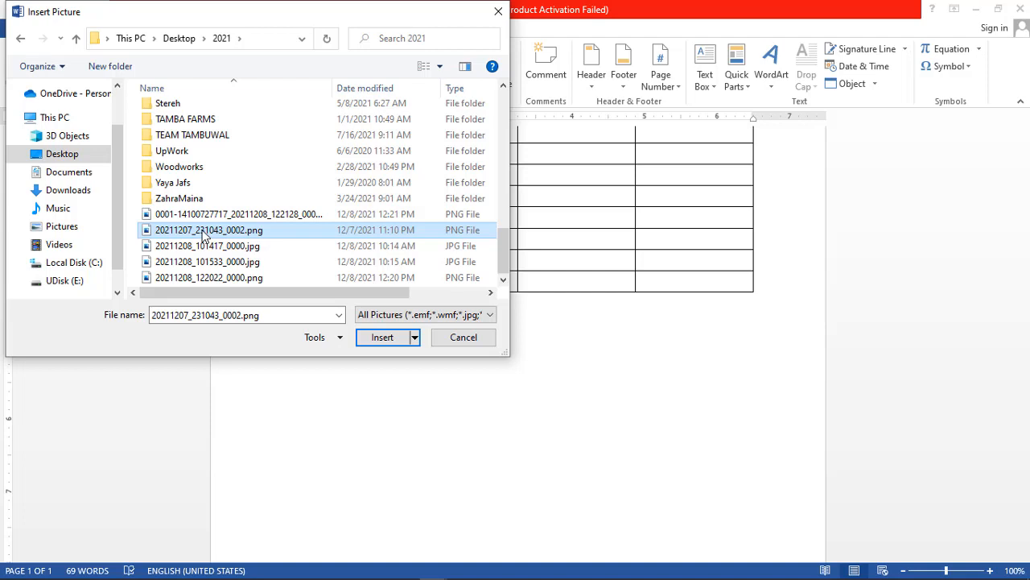
left_click(389, 341)
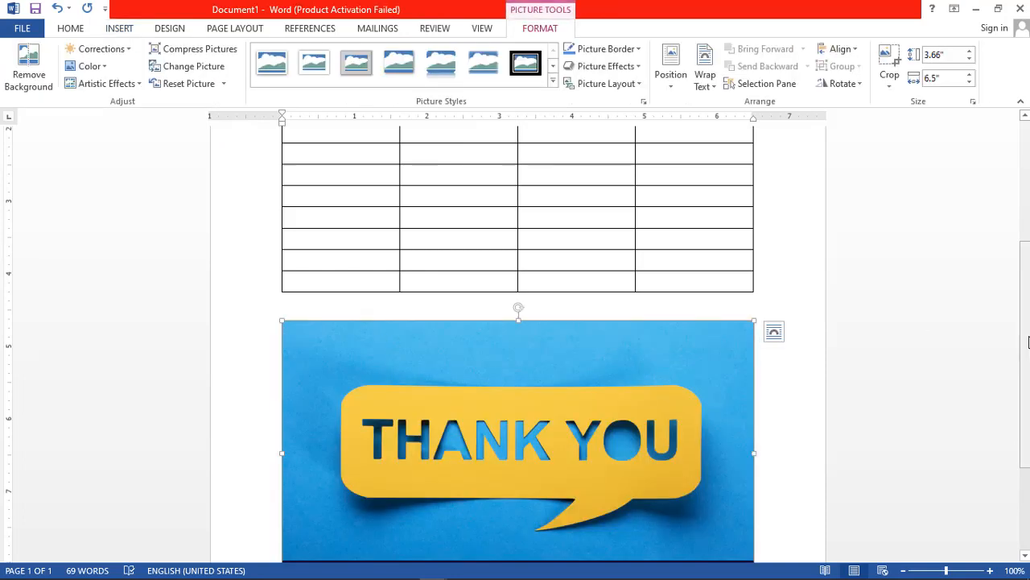
scroll(1028, 386, "down", 2)
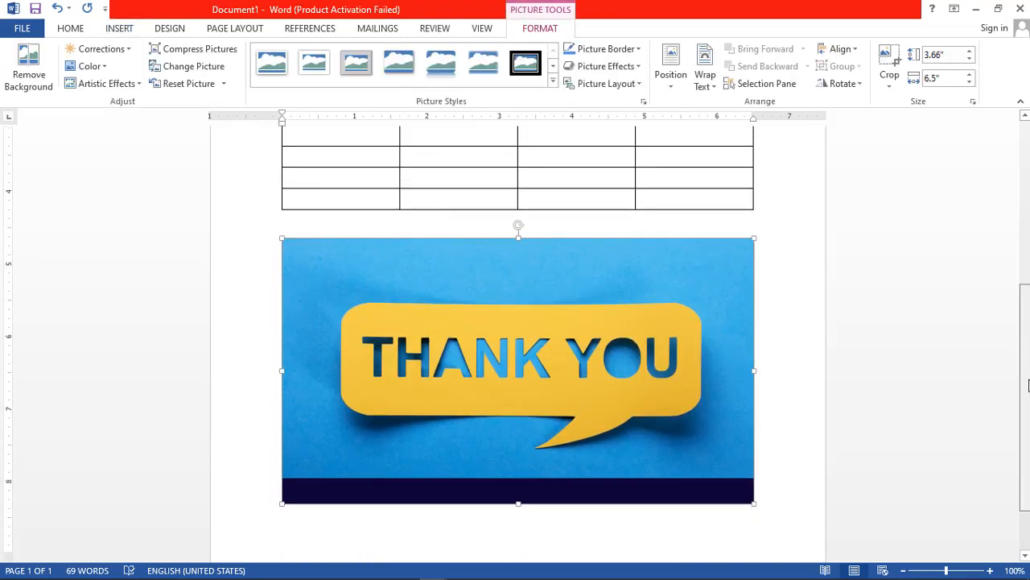